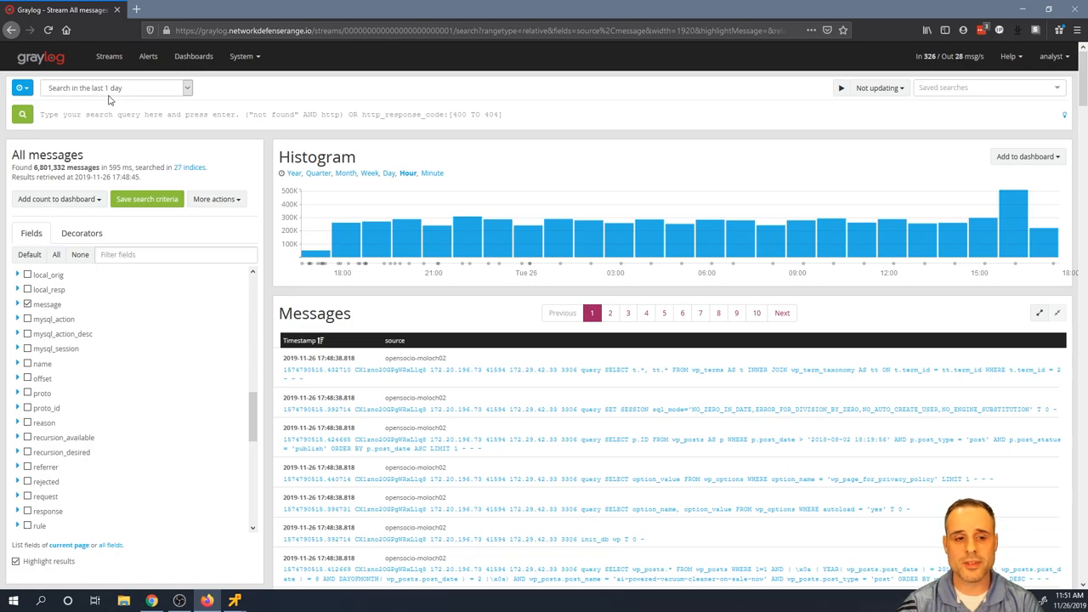
Note the 6,801,332 total message count and begin filtering the field list for source.
{"action": "left_click_drag", "start_coordinate": [34, 167], "coordinate": [66, 167]}
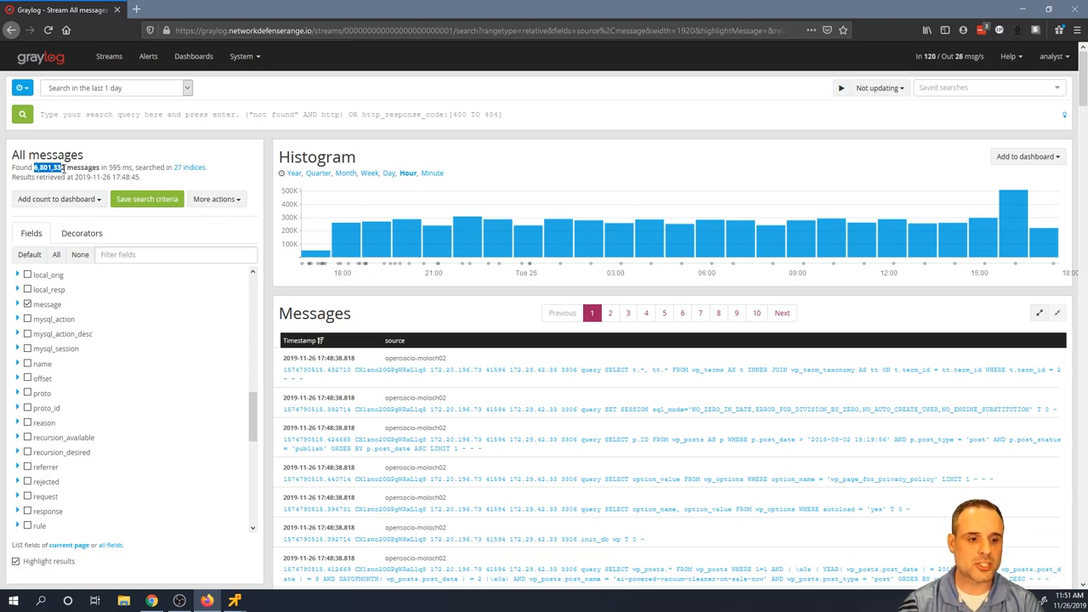
{"action": "left_click", "coordinate": [100, 158]}
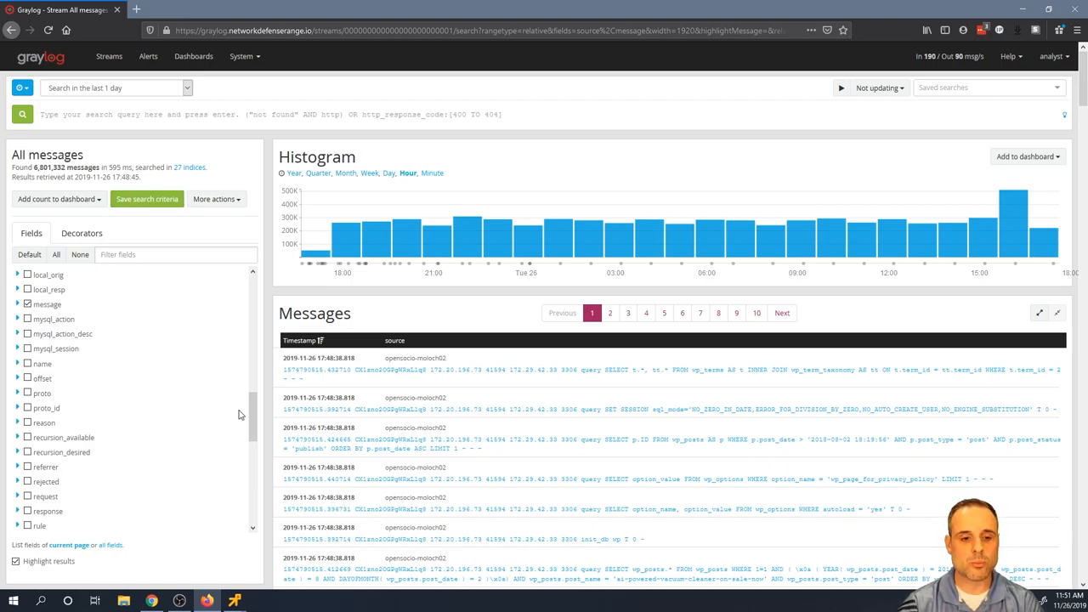
{"action": "left_click_drag", "start_coordinate": [252, 417], "coordinate": [265, 297]}
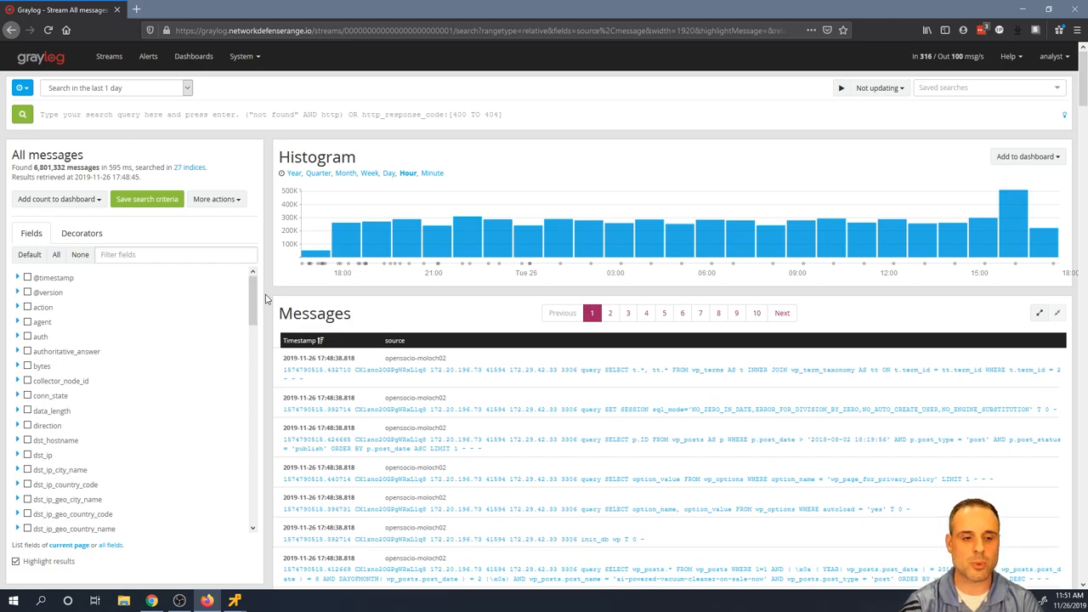
{"action": "left_click", "coordinate": [181, 248]}
{"action": "mouse_move", "coordinate": [254, 288]}
{"action": "left_mouse_down"}
{"action": "mouse_move", "coordinate": [254, 483]}
{"action": "mouse_move", "coordinate": [255, 280]}
{"action": "left_mouse_up"}
{"action": "scroll", "coordinate": [368, 404], "scroll_direction": "down", "scroll_amount": 10}
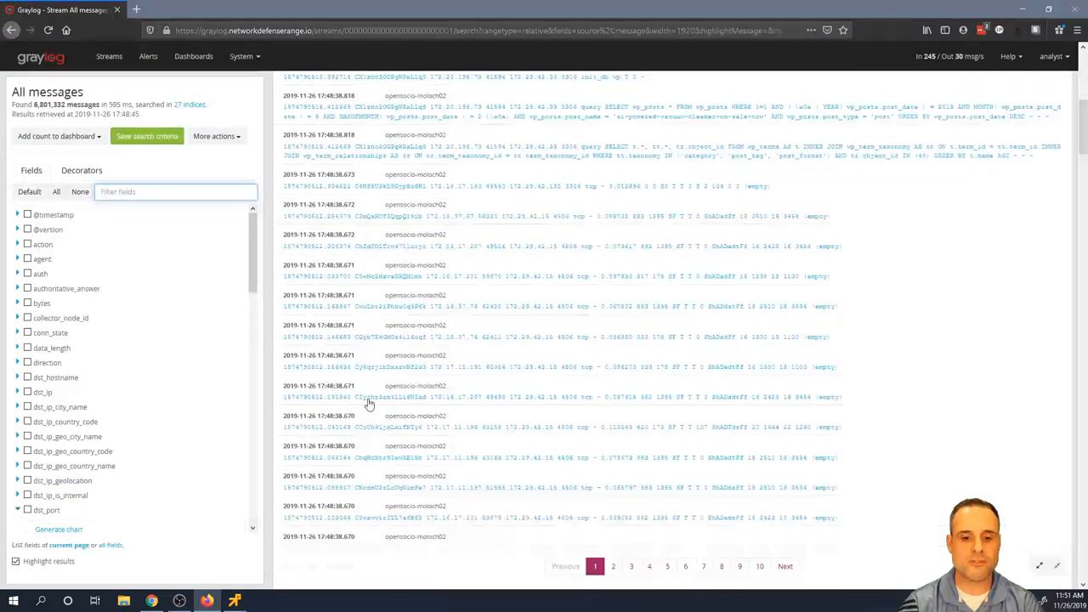
{"action": "scroll", "coordinate": [374, 417], "scroll_direction": "up", "scroll_amount": 10}
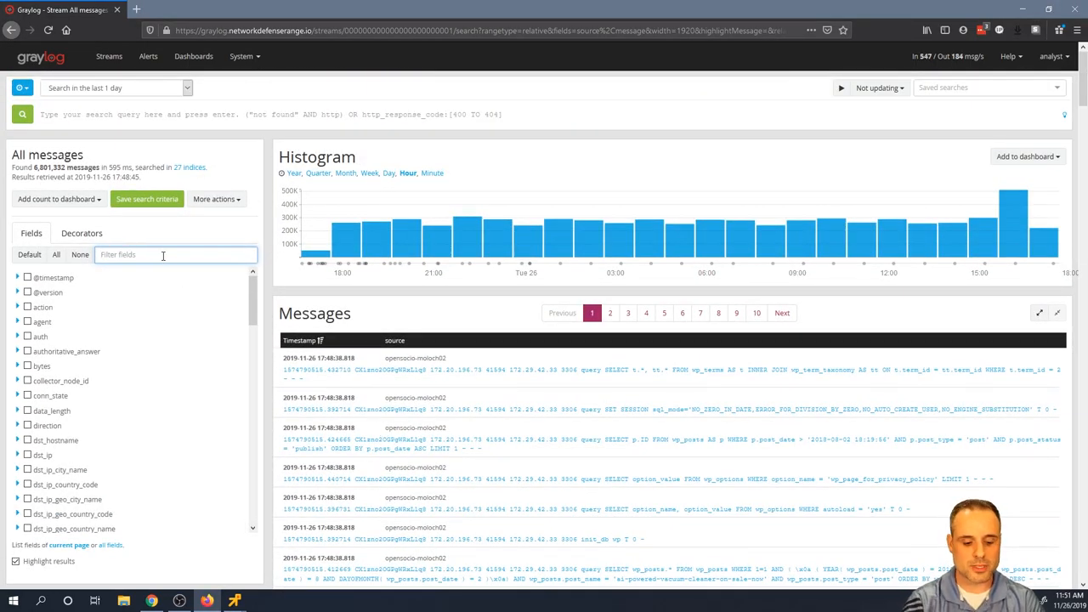
{"action": "type", "text": "source"}
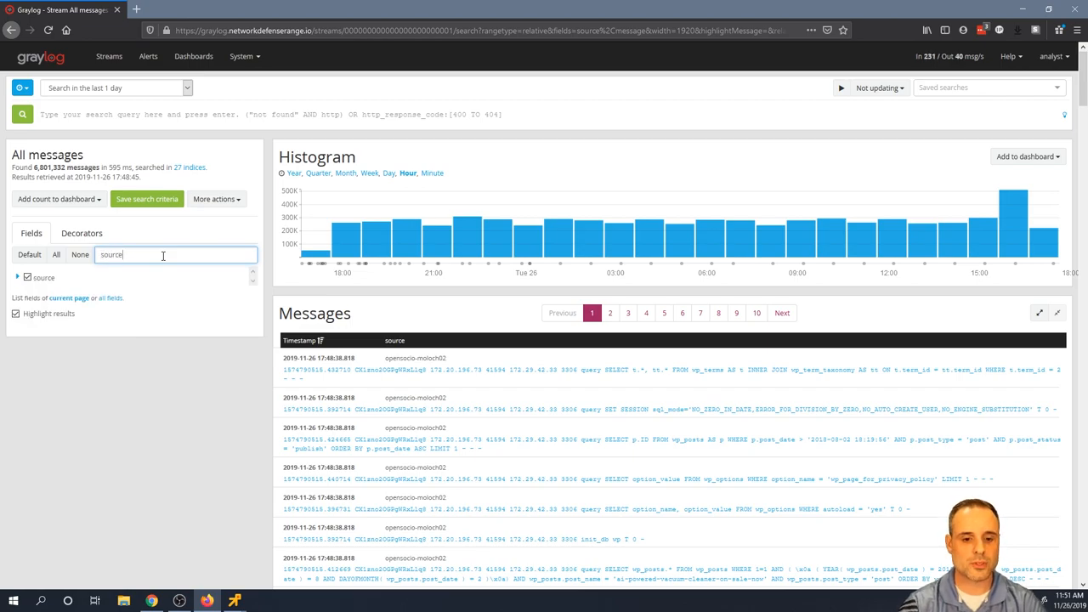
{"action": "scroll", "coordinate": [454, 357], "scroll_direction": "down", "scroll_amount": 3}
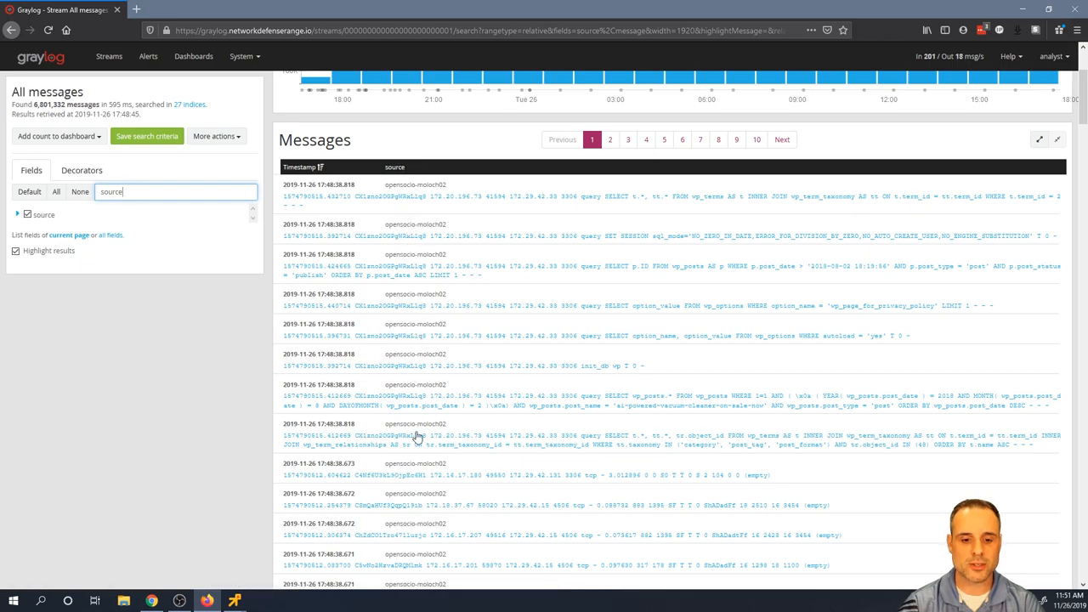
{"action": "scroll", "coordinate": [397, 327], "scroll_direction": "down", "scroll_amount": 1}
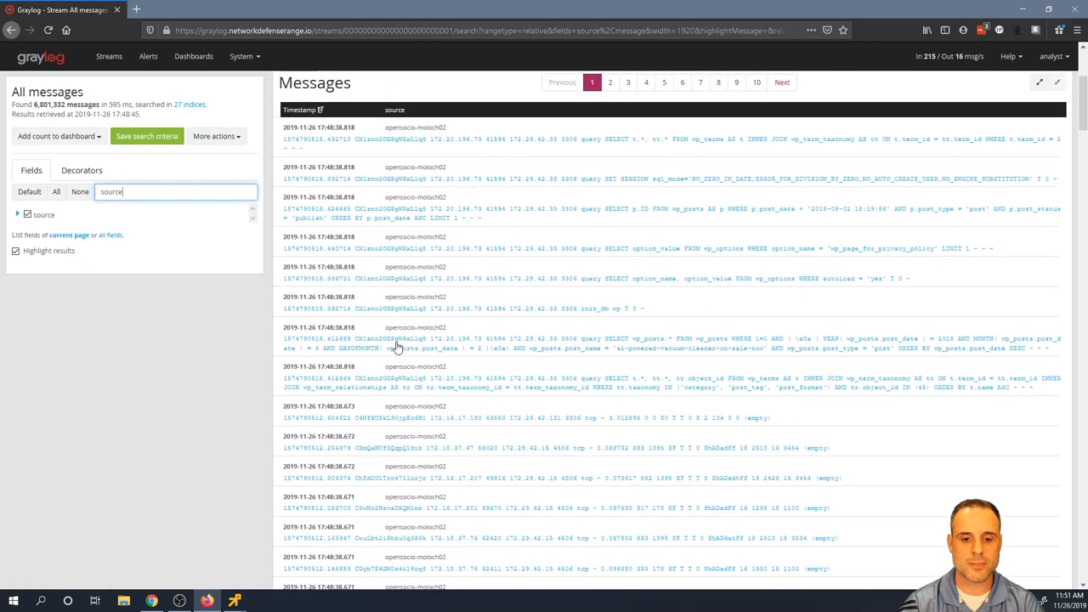
{"action": "scroll", "coordinate": [408, 226], "scroll_direction": "up", "scroll_amount": 1}
{"action": "scroll", "coordinate": [408, 255], "scroll_direction": "down", "scroll_amount": 1}
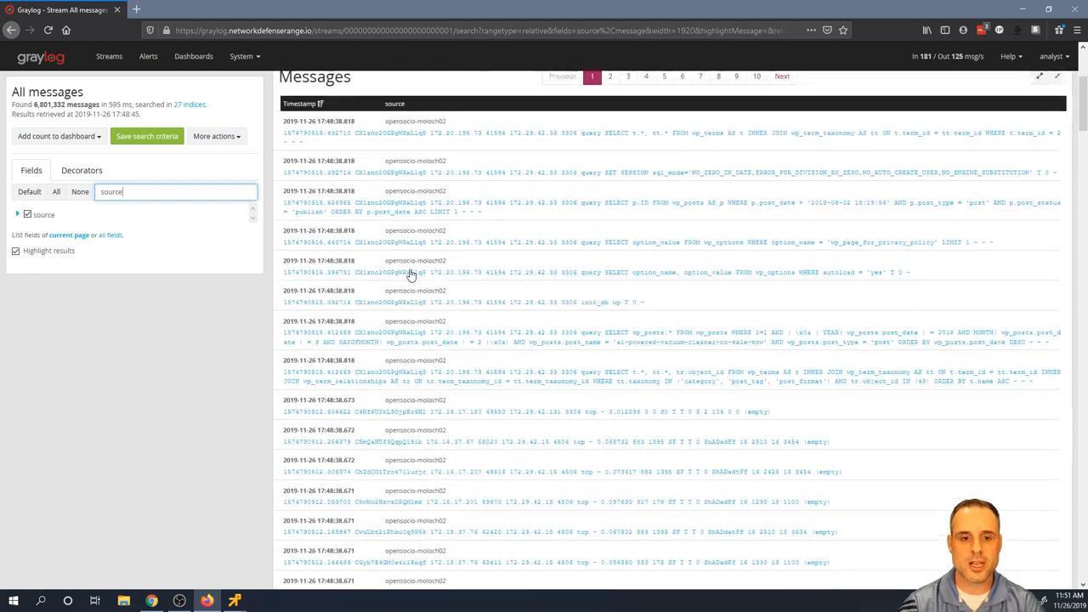
{"action": "scroll", "coordinate": [410, 274], "scroll_direction": "up", "scroll_amount": 1}
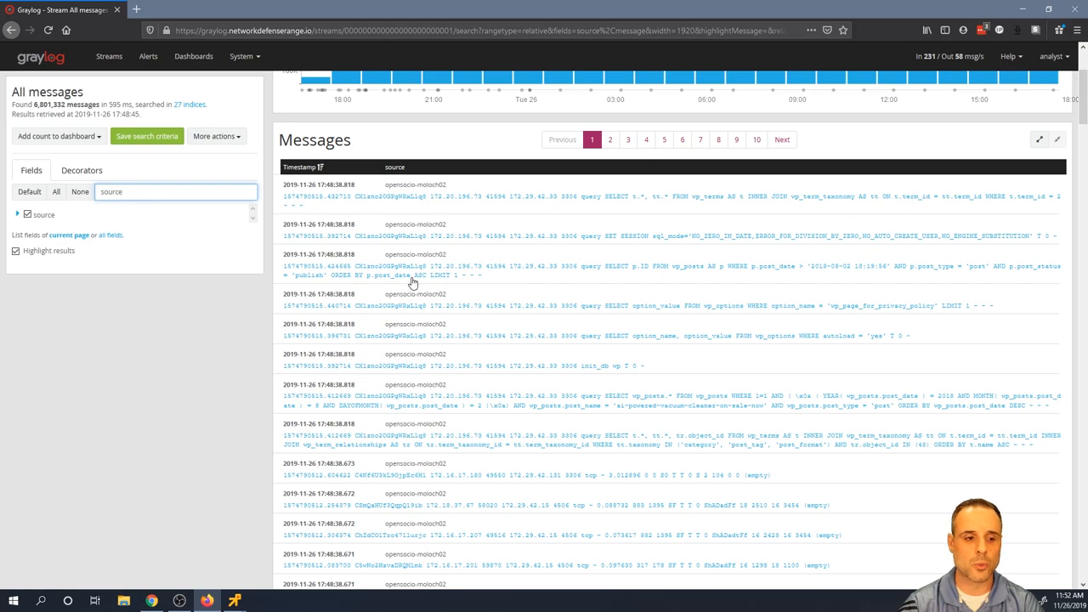
{"action": "scroll", "coordinate": [410, 281], "scroll_direction": "up", "scroll_amount": 3}
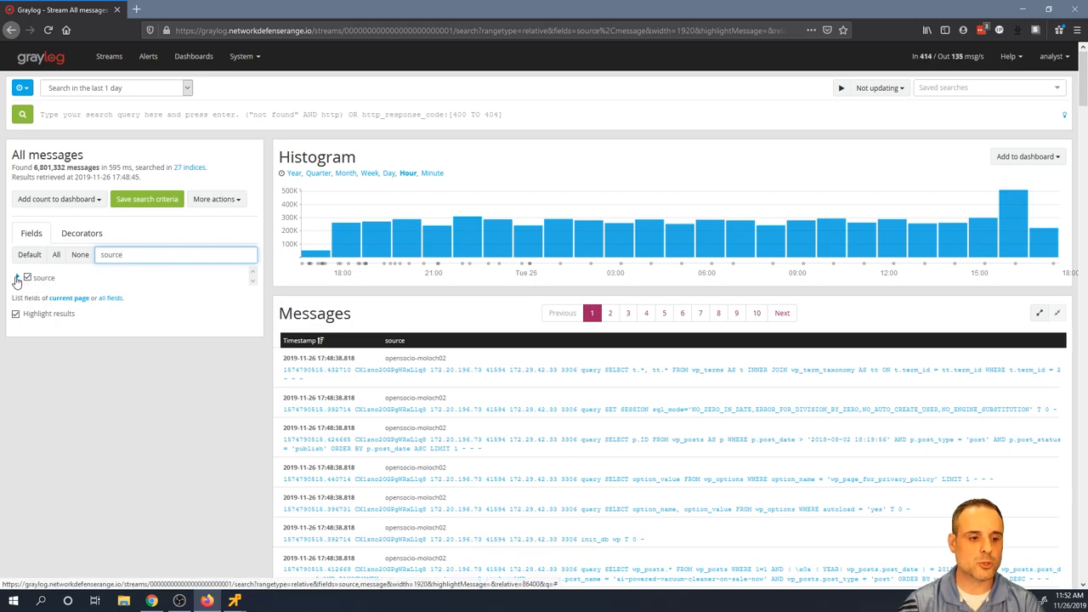
Show Quick Values for the source field and note it-04's 0.31% share.
{"action": "left_click", "coordinate": [17, 278]}
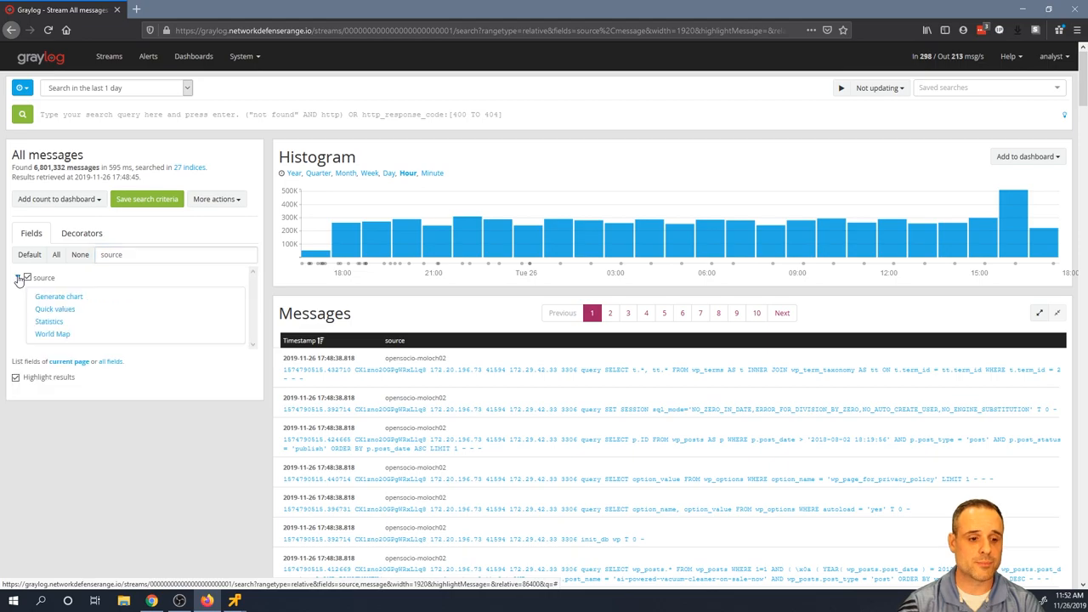
{"action": "left_click", "coordinate": [54, 309]}
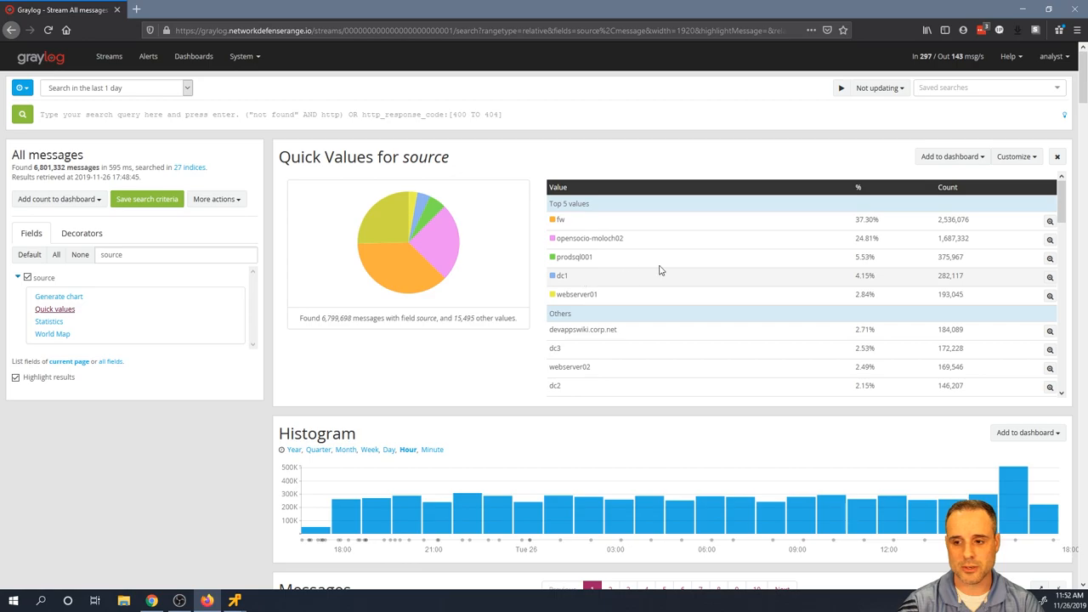
{"action": "scroll", "coordinate": [671, 270], "scroll_direction": "down", "scroll_amount": 1}
{"action": "scroll", "coordinate": [685, 274], "scroll_direction": "down", "scroll_amount": 1}
{"action": "scroll", "coordinate": [685, 281], "scroll_direction": "down", "scroll_amount": 1}
{"action": "scroll", "coordinate": [685, 287], "scroll_direction": "down", "scroll_amount": 1}
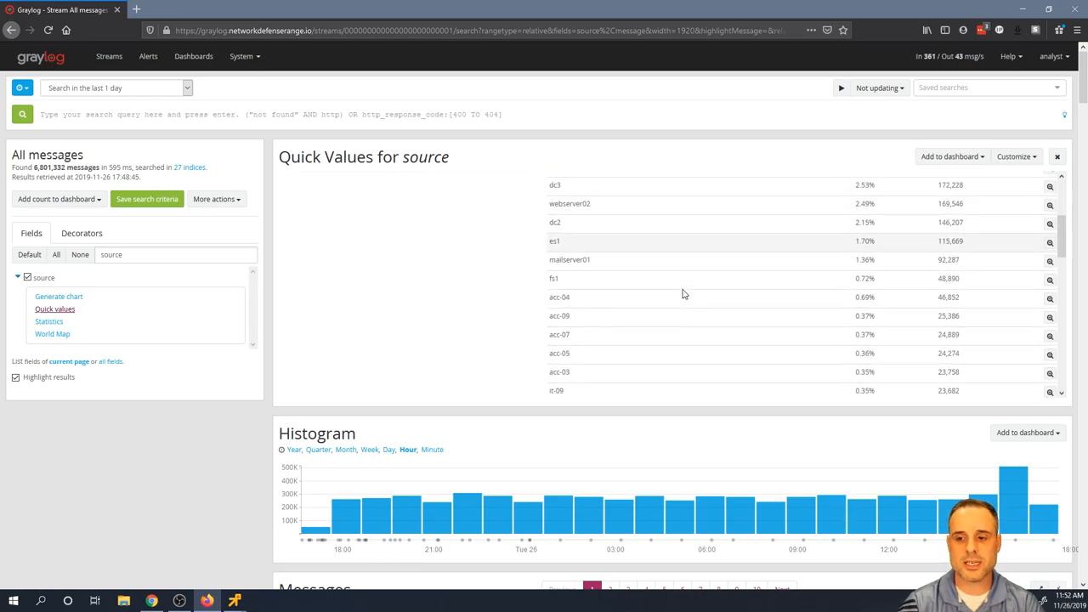
{"action": "scroll", "coordinate": [682, 293], "scroll_direction": "down", "scroll_amount": 1}
{"action": "scroll", "coordinate": [682, 293], "scroll_direction": "down", "scroll_amount": 1}
{"action": "scroll", "coordinate": [683, 293], "scroll_direction": "down", "scroll_amount": 1}
{"action": "scroll", "coordinate": [683, 293], "scroll_direction": "down", "scroll_amount": 2}
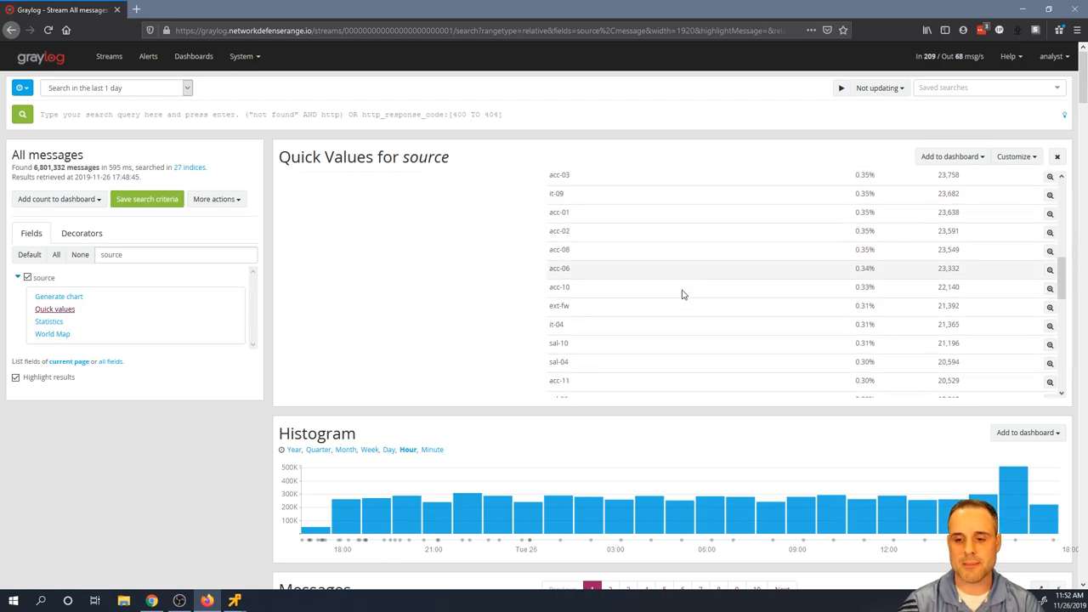
{"action": "scroll", "coordinate": [739, 292], "scroll_direction": "down", "scroll_amount": 1}
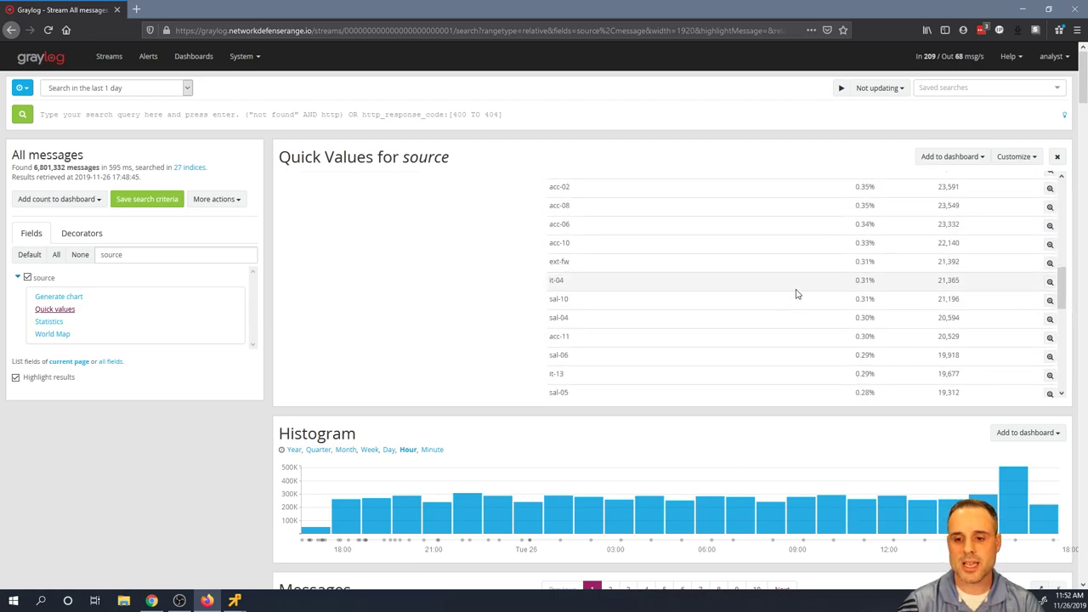
{"action": "double_click", "coordinate": [867, 281]}
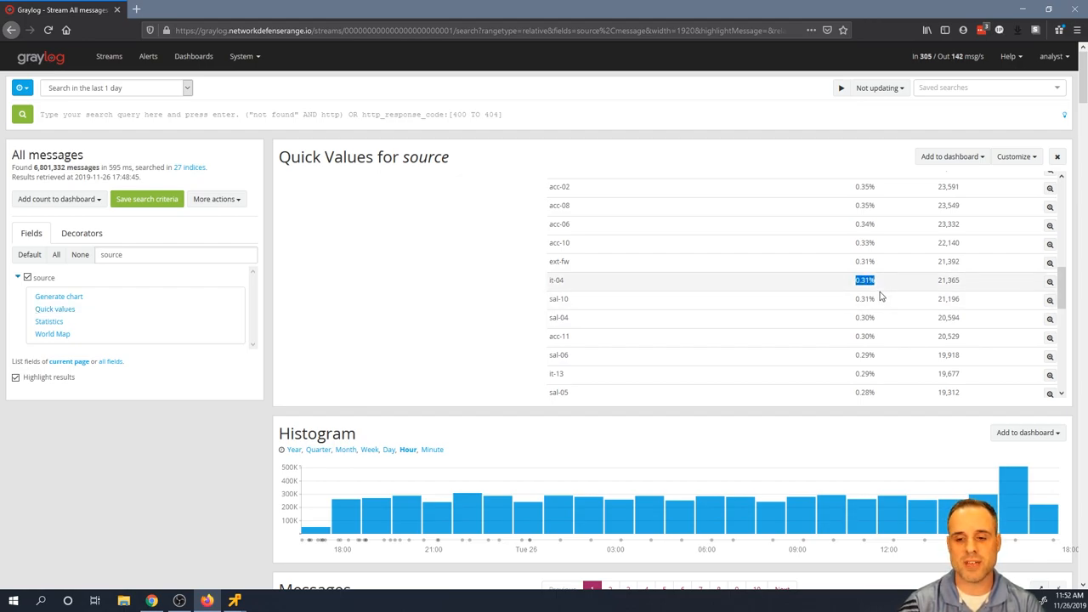
{"action": "scroll", "coordinate": [605, 310], "scroll_direction": "down", "scroll_amount": 3}
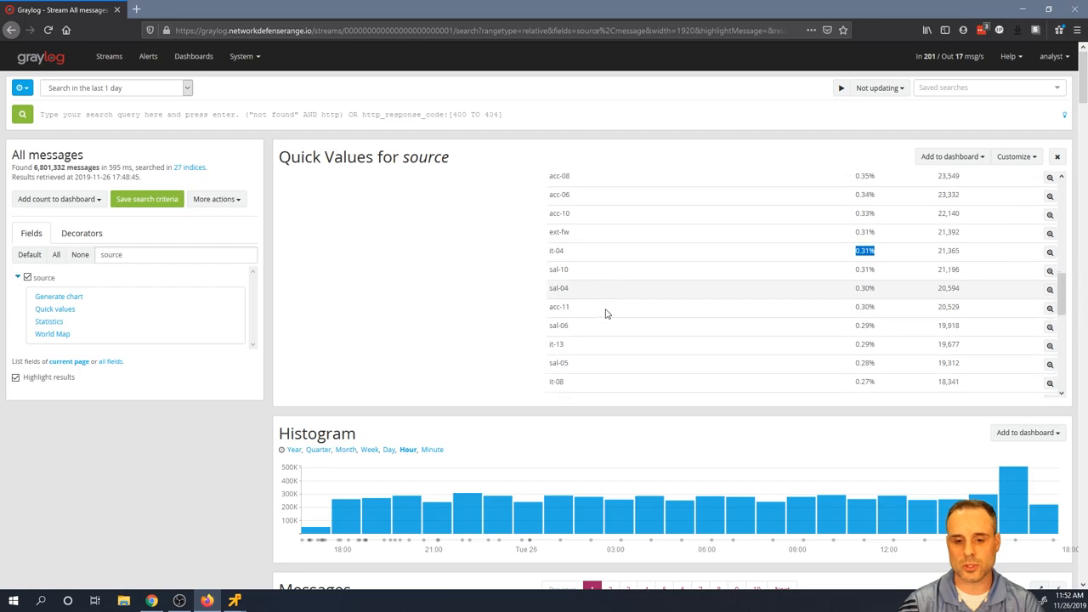
{"action": "scroll", "coordinate": [606, 315], "scroll_direction": "down", "scroll_amount": 1}
{"action": "scroll", "coordinate": [606, 314], "scroll_direction": "down", "scroll_amount": 2}
{"action": "scroll", "coordinate": [607, 313], "scroll_direction": "down", "scroll_amount": 2}
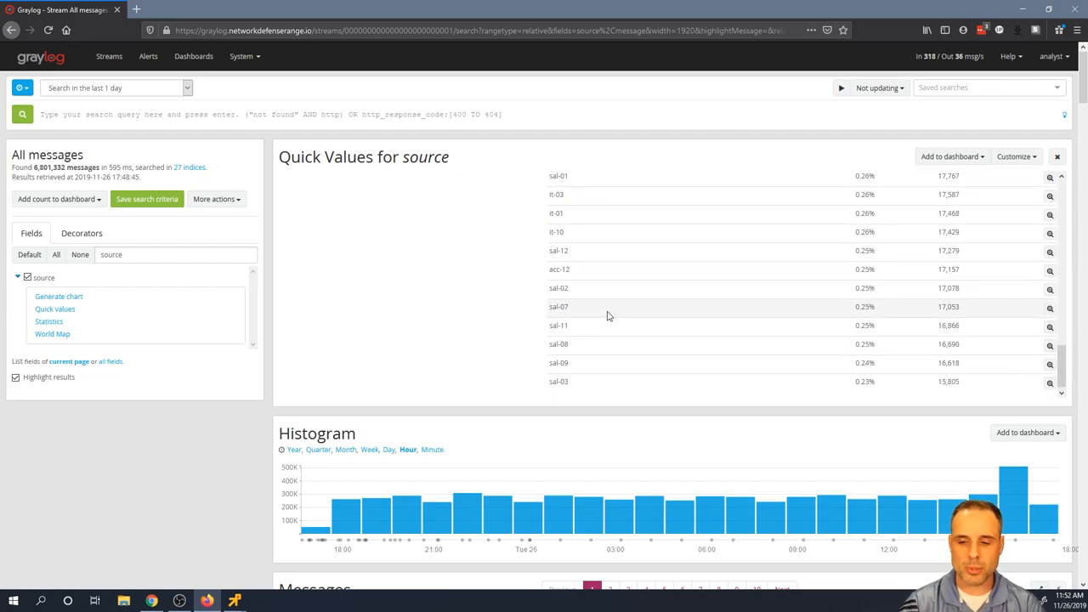
{"action": "scroll", "coordinate": [608, 312], "scroll_direction": "down", "scroll_amount": 2}
{"action": "scroll", "coordinate": [608, 312], "scroll_direction": "down", "scroll_amount": 2}
{"action": "scroll", "coordinate": [599, 355], "scroll_direction": "up", "scroll_amount": 2}
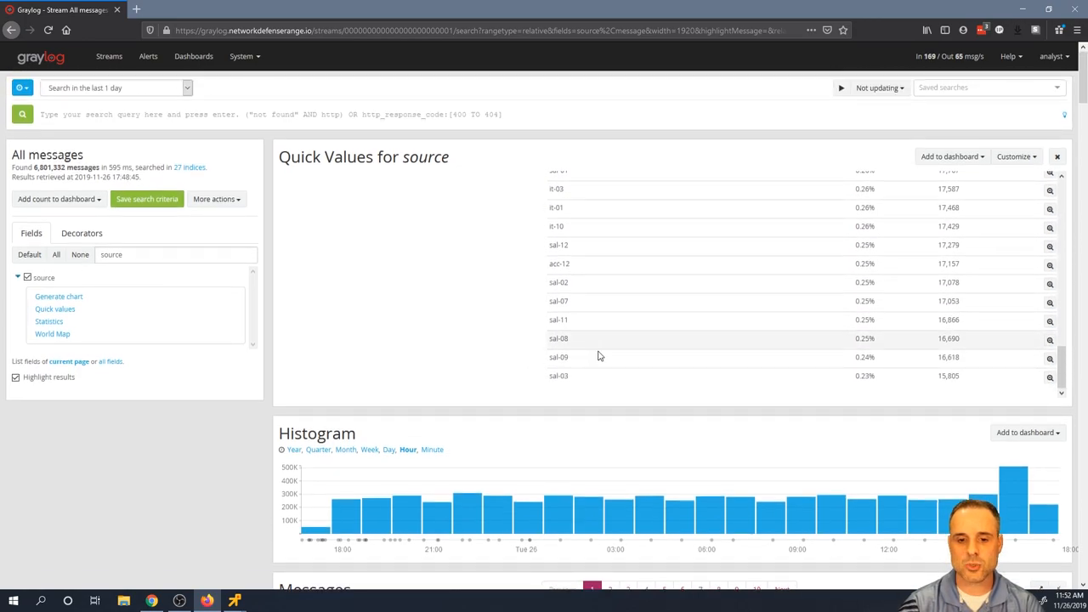
{"action": "scroll", "coordinate": [598, 361], "scroll_direction": "up", "scroll_amount": 3}
{"action": "scroll", "coordinate": [598, 360], "scroll_direction": "up", "scroll_amount": 5}
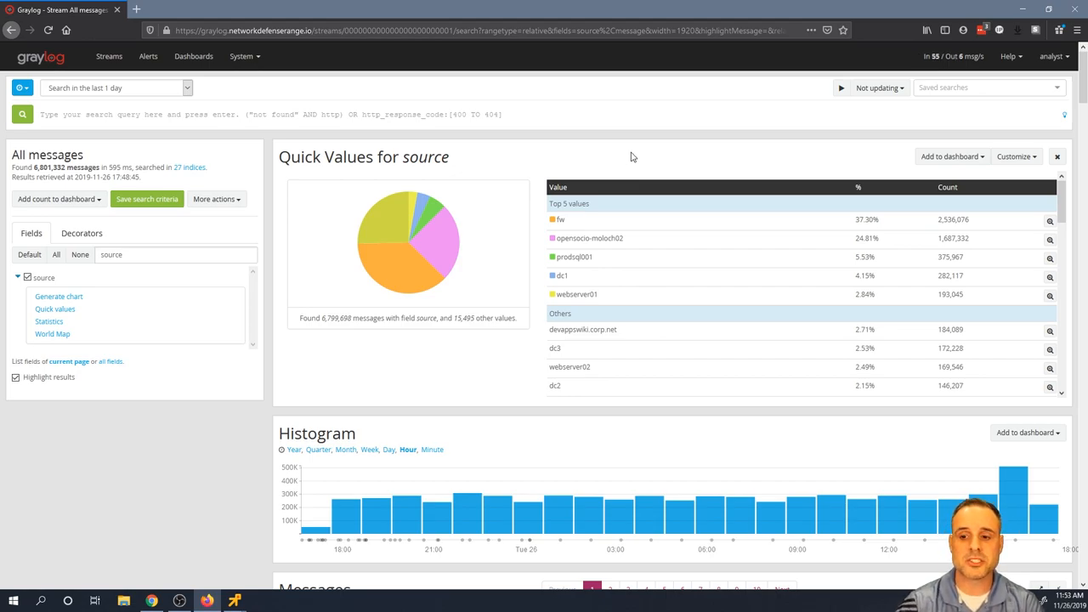
Review the top source values fw and dc1 in the Quick Values table.
{"action": "double_click", "coordinate": [560, 221]}
{"action": "left_click", "coordinate": [604, 230]}
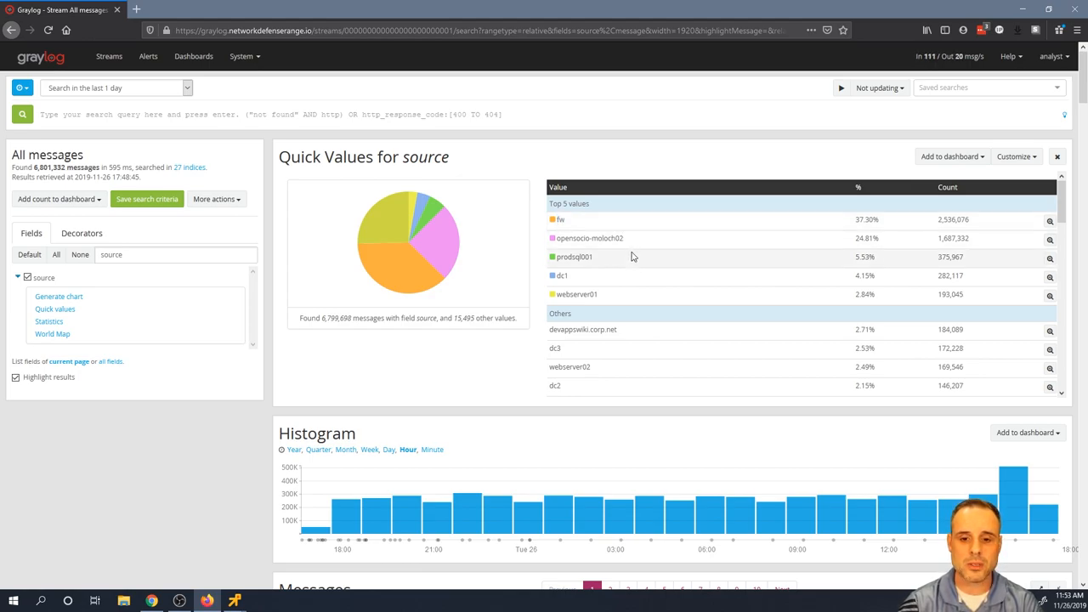
{"action": "double_click", "coordinate": [564, 276]}
{"action": "left_click", "coordinate": [578, 279]}
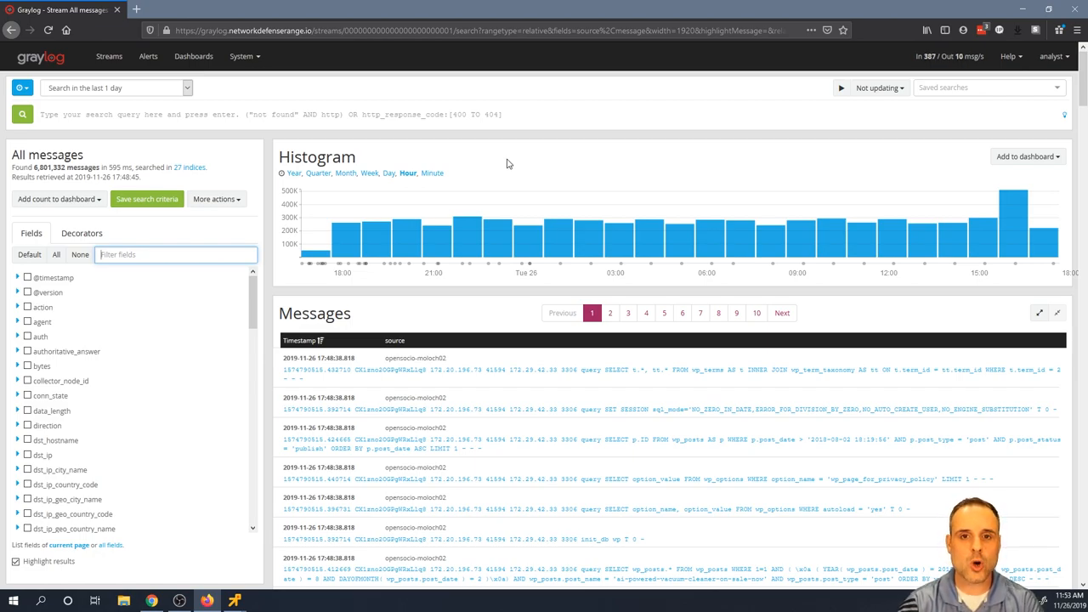
Filter the field list to 'event' and show Quick Values for event_type.
{"action": "left_click", "coordinate": [424, 115]}
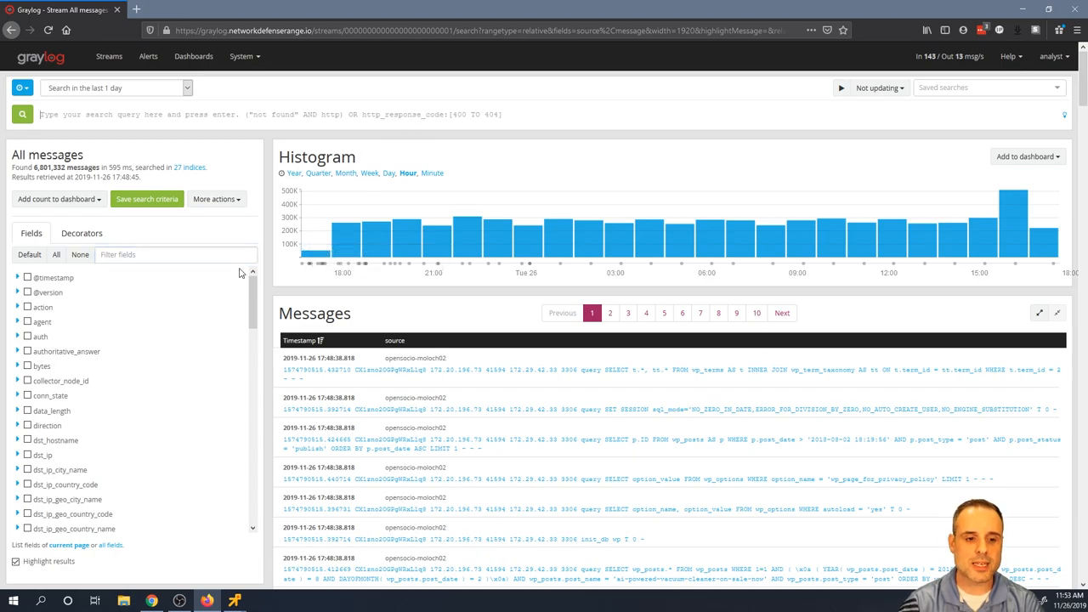
{"action": "left_click", "coordinate": [198, 254]}
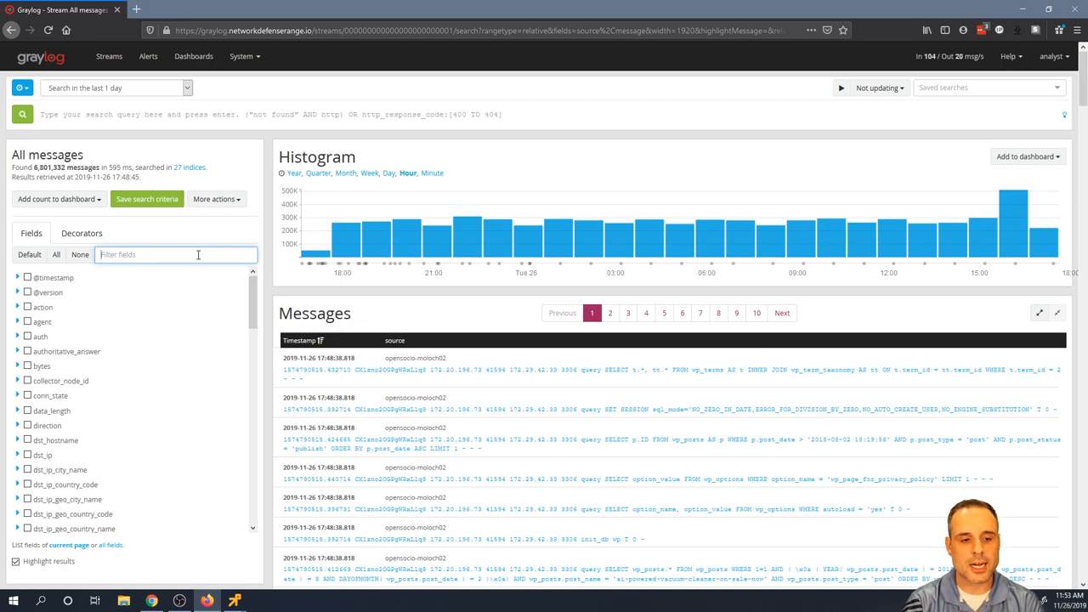
{"action": "type", "text": "event"}
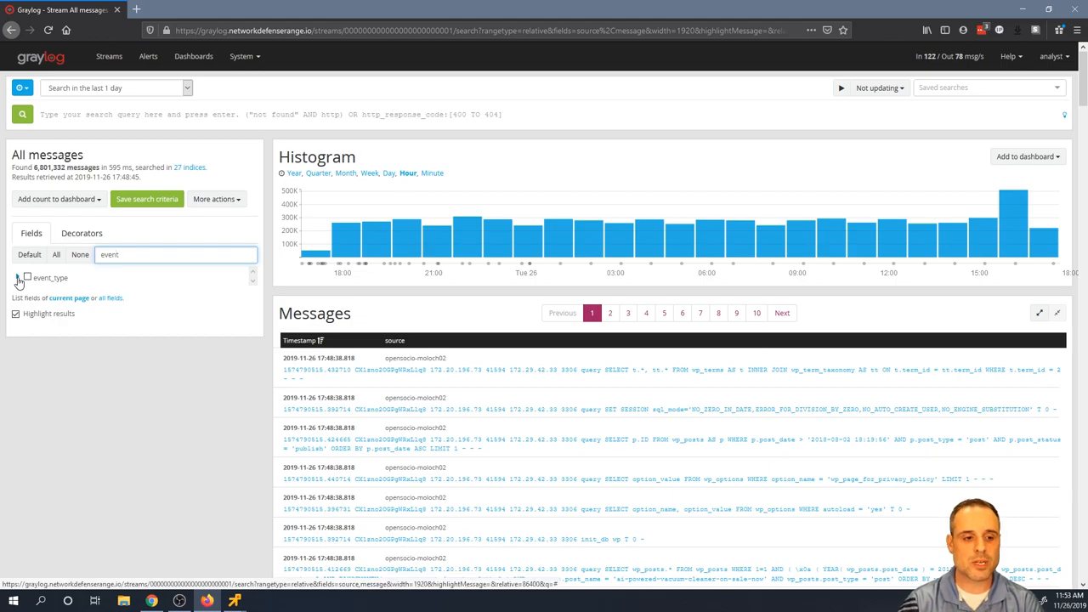
{"action": "left_click", "coordinate": [18, 279]}
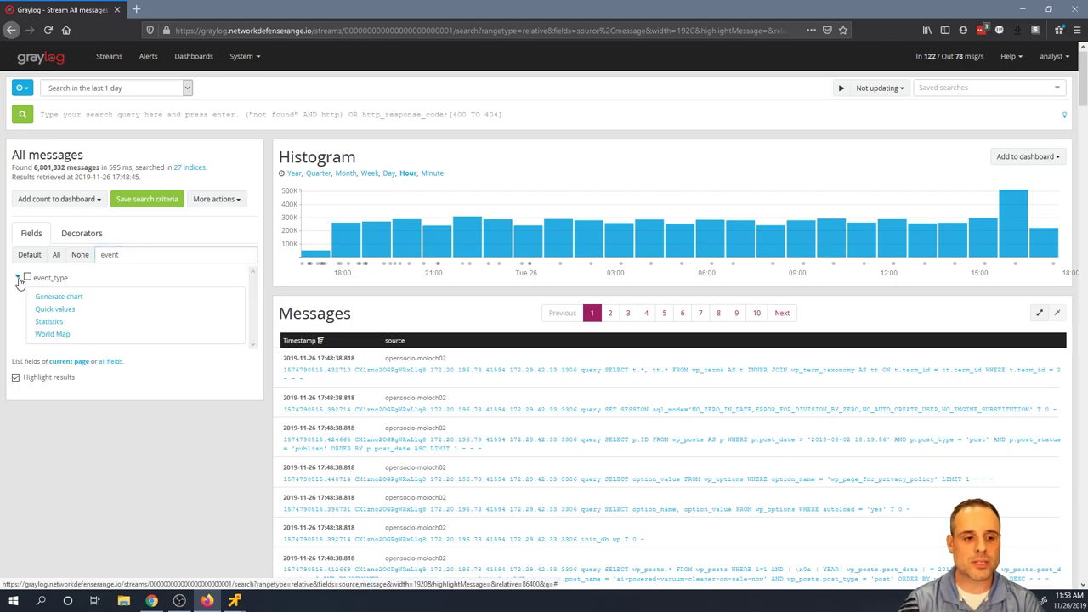
{"action": "left_click", "coordinate": [60, 311]}
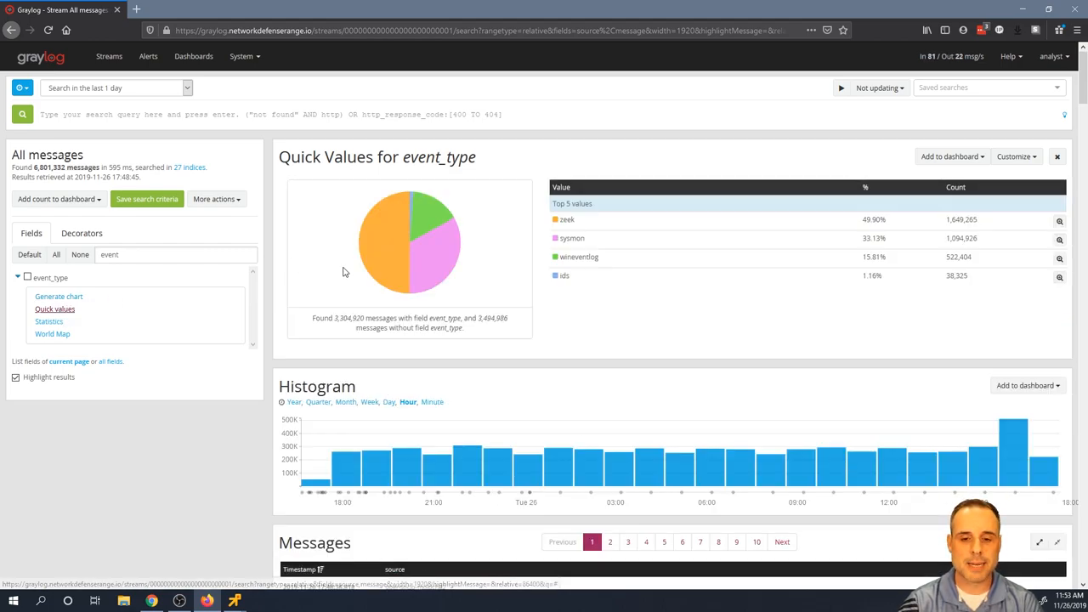
Review the event_type values: sysmon with 1,094,926 messages, wineventlog and zeek.
{"action": "left_click", "coordinate": [567, 278]}
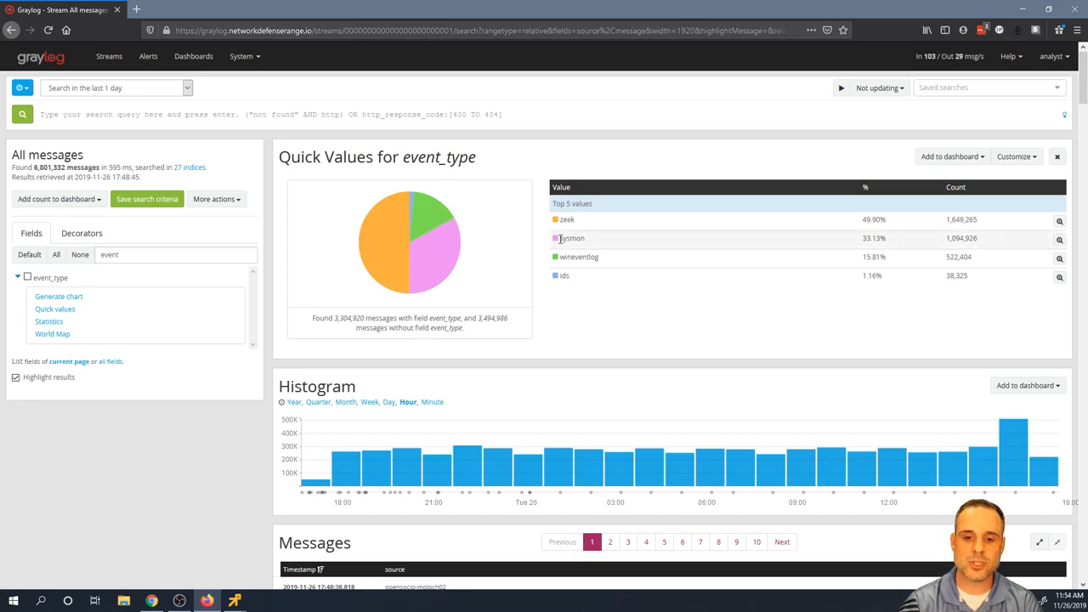
{"action": "left_click_drag", "start_coordinate": [558, 239], "coordinate": [748, 245]}
{"action": "left_click_drag", "start_coordinate": [938, 245], "coordinate": [989, 240]}
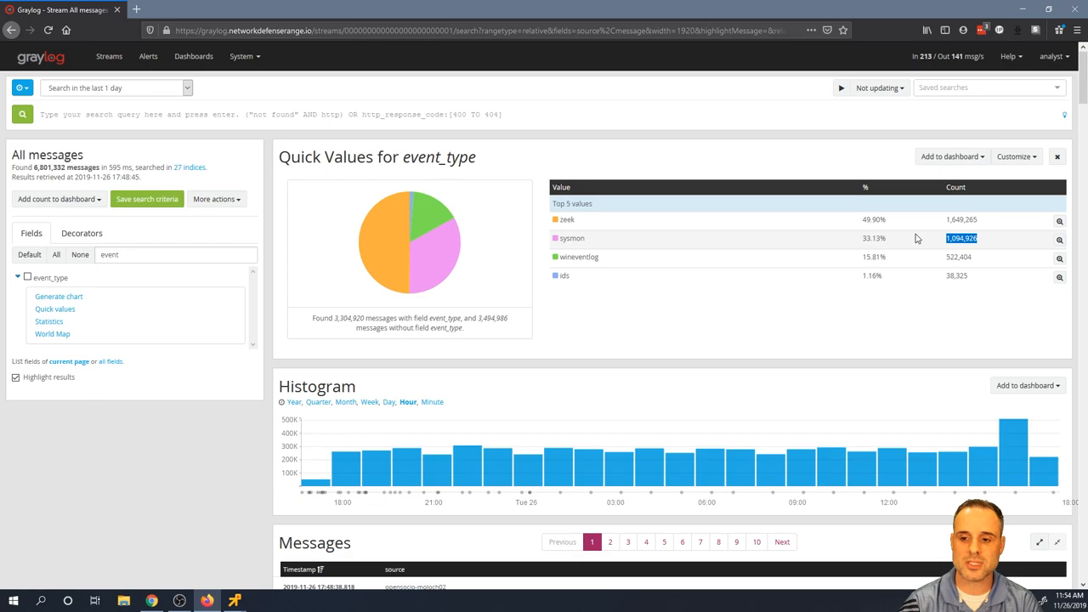
{"action": "left_click", "coordinate": [825, 255]}
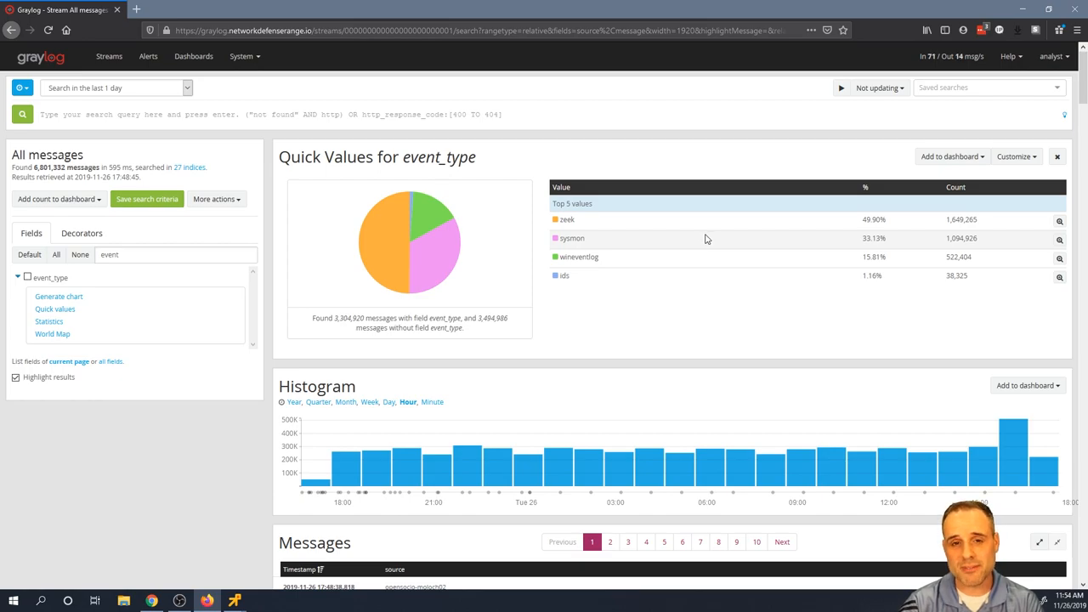
{"action": "double_click", "coordinate": [598, 256]}
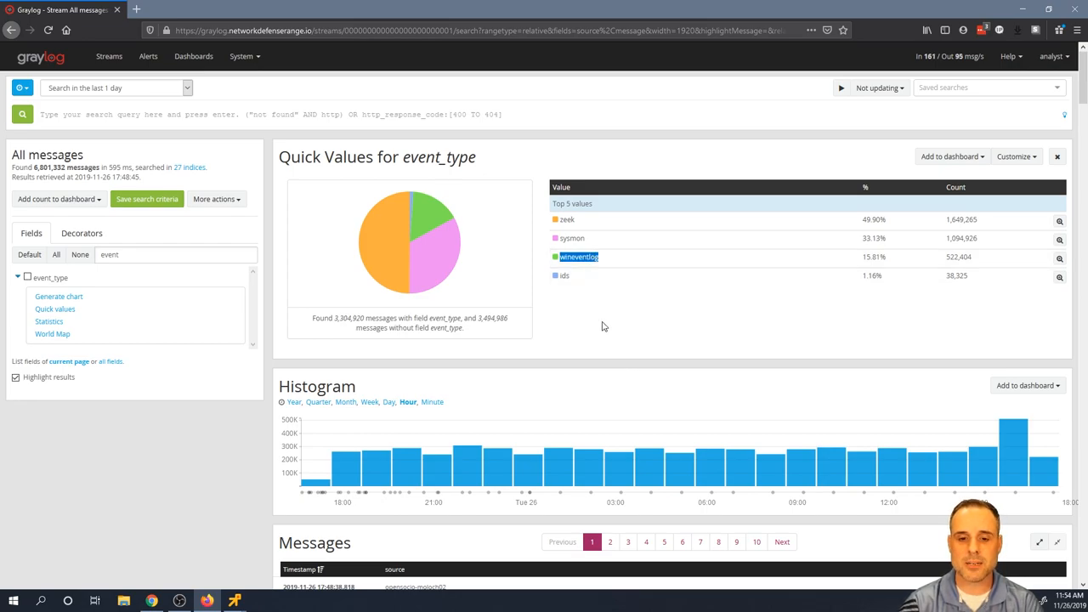
{"action": "double_click", "coordinate": [569, 222]}
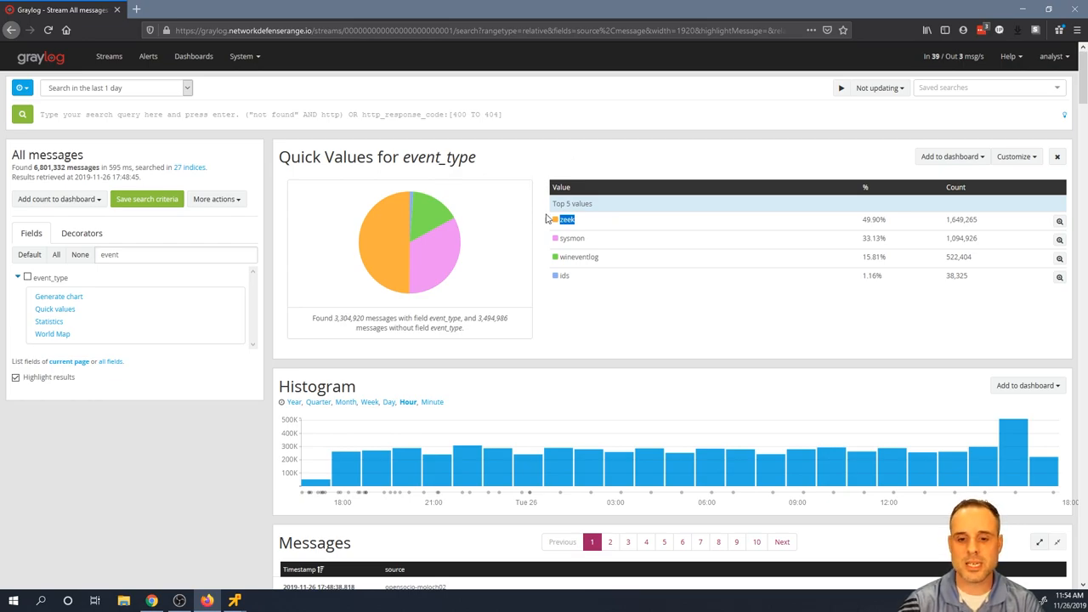
{"action": "left_click", "coordinate": [574, 278]}
{"action": "scroll", "coordinate": [574, 303], "scroll_direction": "down", "scroll_amount": 2}
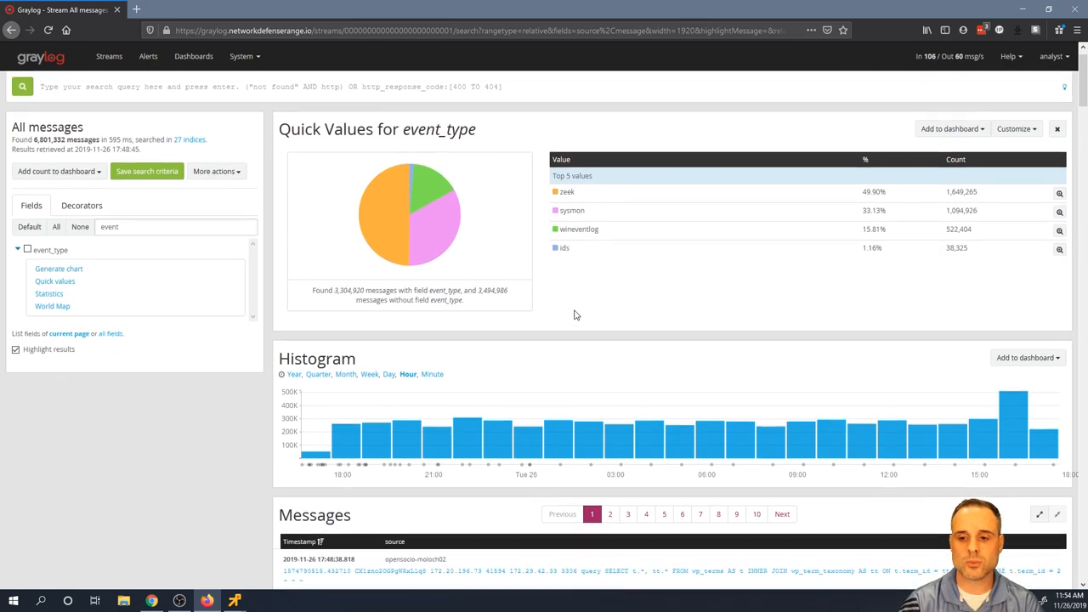
{"action": "scroll", "coordinate": [574, 315], "scroll_direction": "up", "scroll_amount": 2}
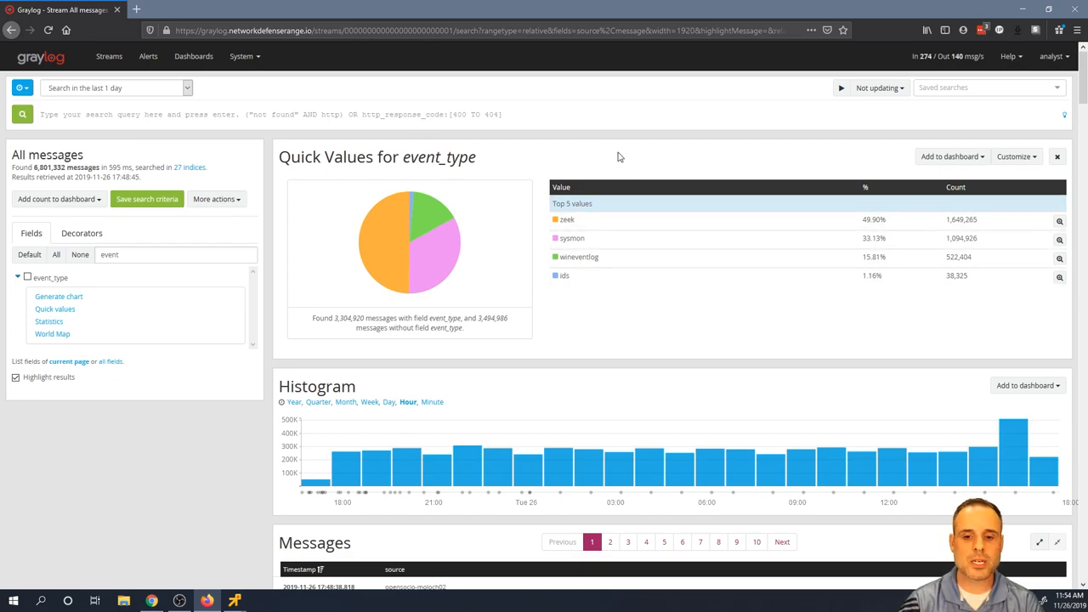
Add sysmon and wineventlog to the query as event_type:sysmon AND event_type:wineventlog.
{"action": "left_click", "coordinate": [1058, 240]}
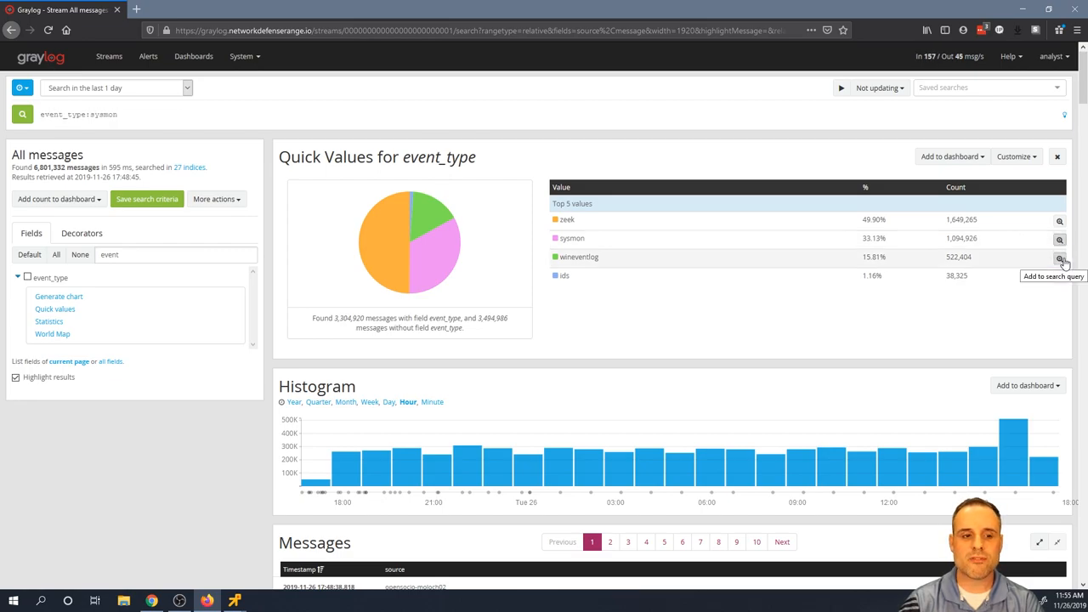
{"action": "left_click", "coordinate": [1060, 259]}
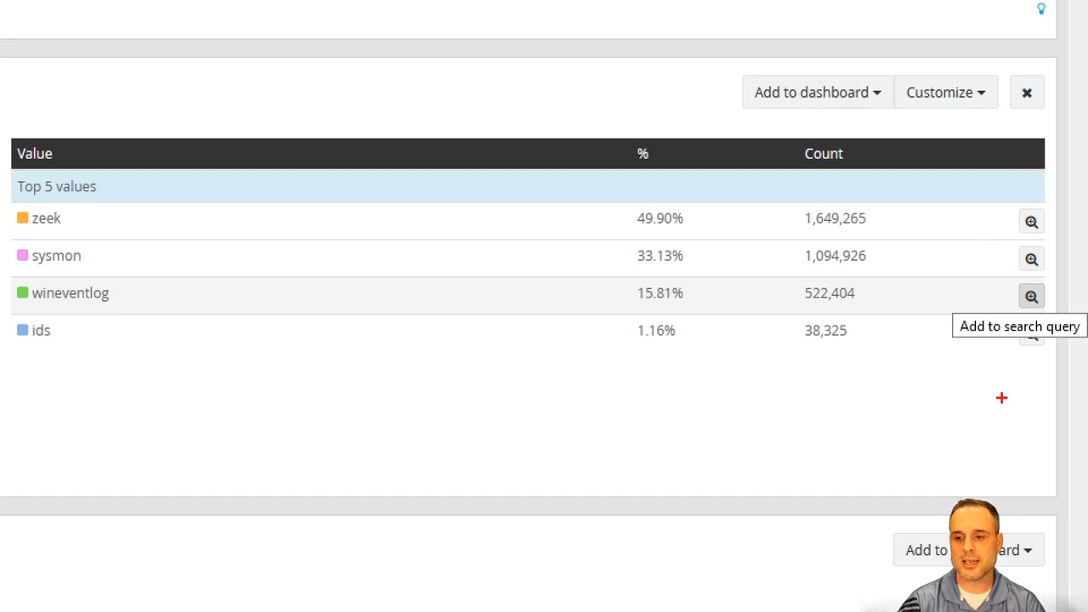
{"action": "left_click_drag", "start_coordinate": [1016, 202], "coordinate": [1011, 201]}
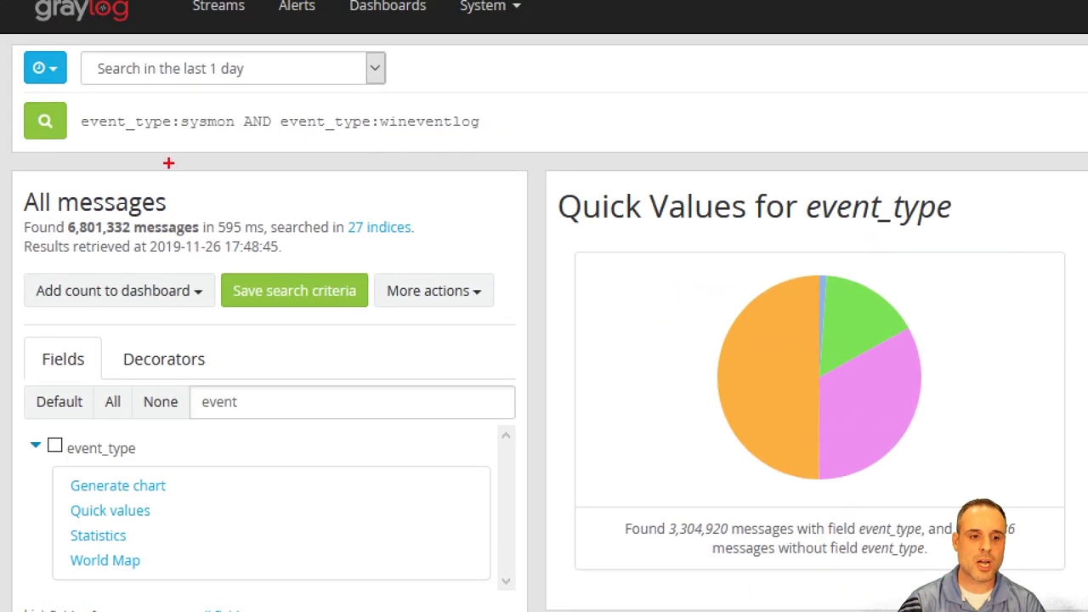
{"action": "left_click_drag", "start_coordinate": [168, 162], "coordinate": [416, 157]}
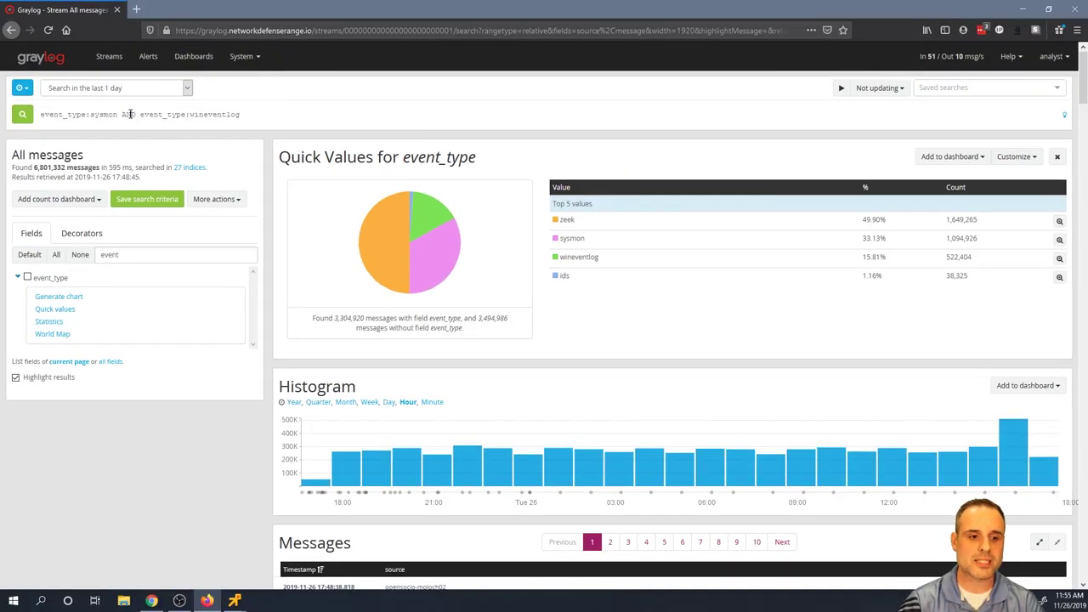
Replace AND with OR in the query and rerun the sysmon OR wineventlog search.
{"action": "double_click", "coordinate": [129, 114]}
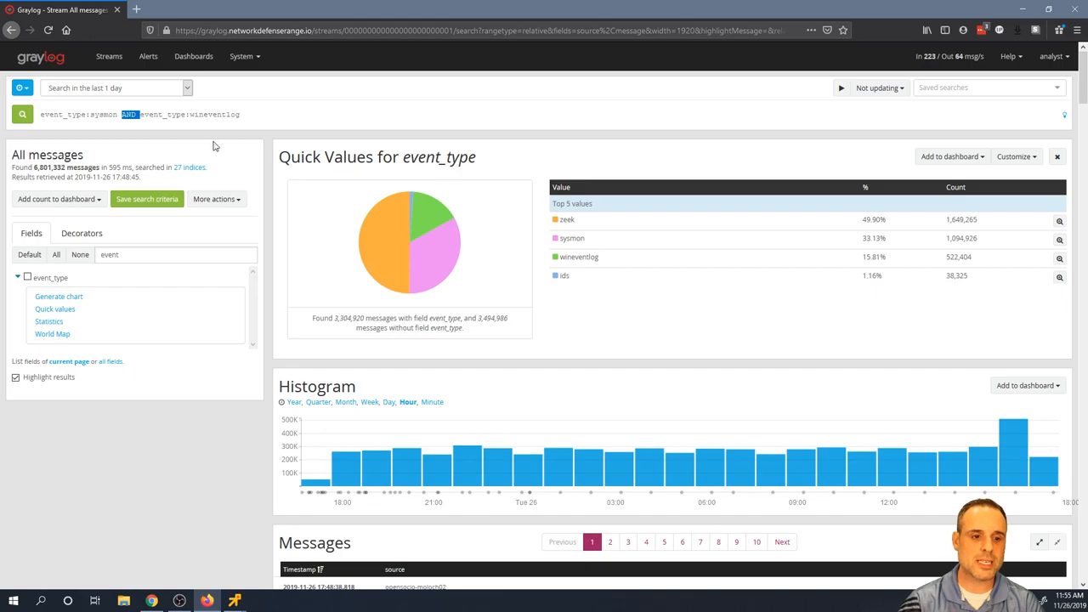
{"action": "type", "text": "OR"}
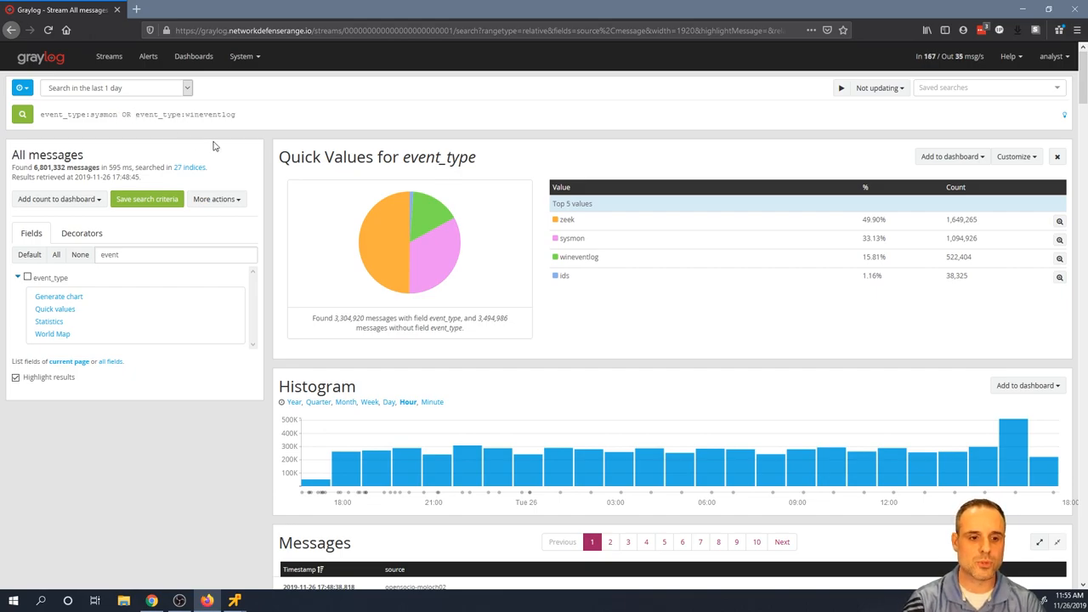
{"action": "key", "text": "Return"}
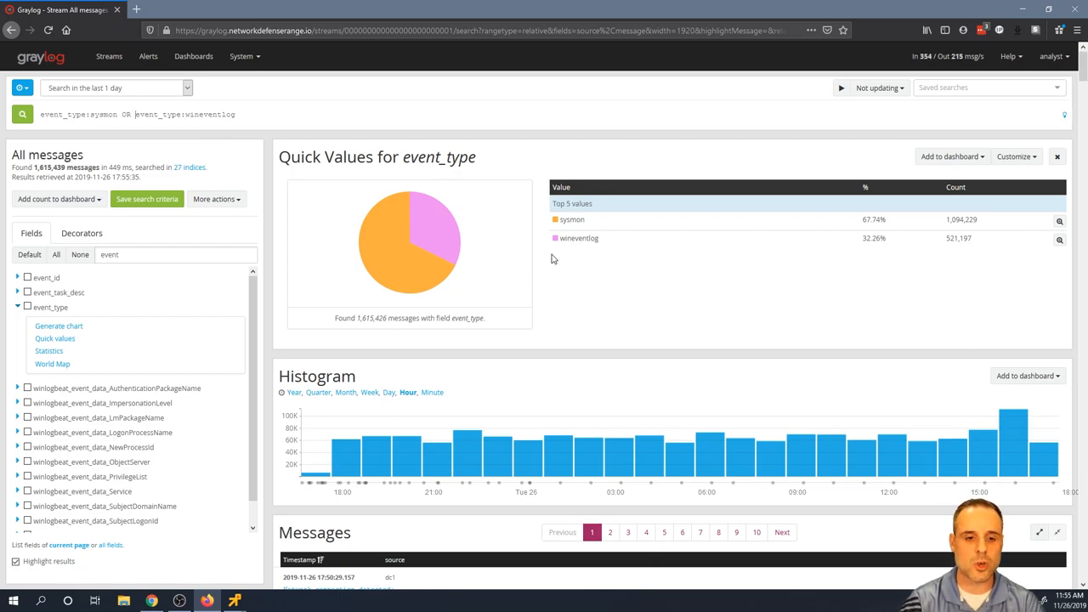
Close the event_type Quick Values and select the field filter text to change it.
{"action": "left_click", "coordinate": [1058, 158]}
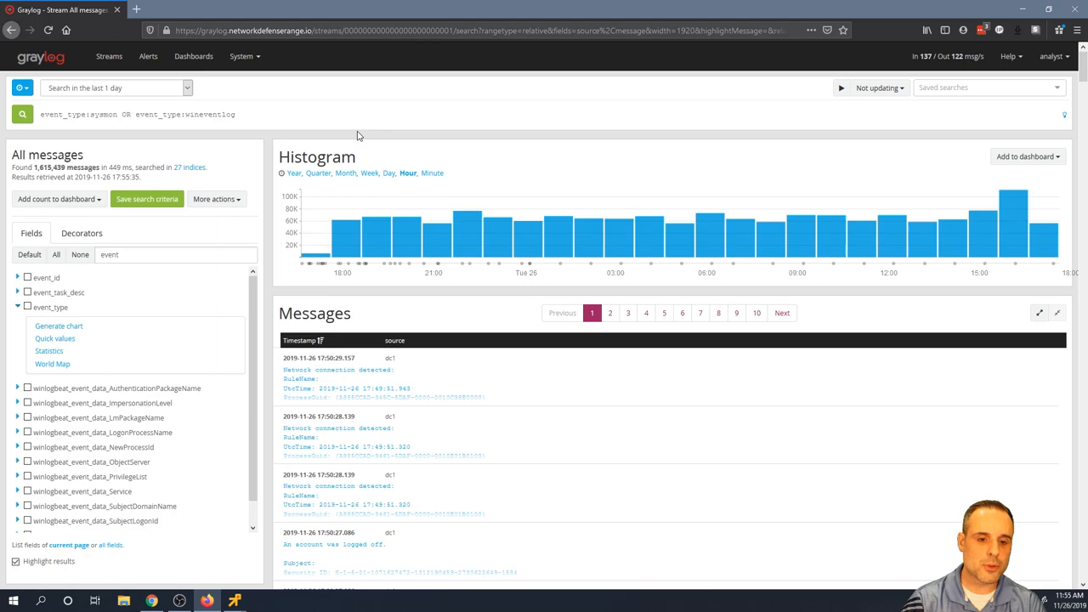
{"action": "double_click", "coordinate": [221, 255]}
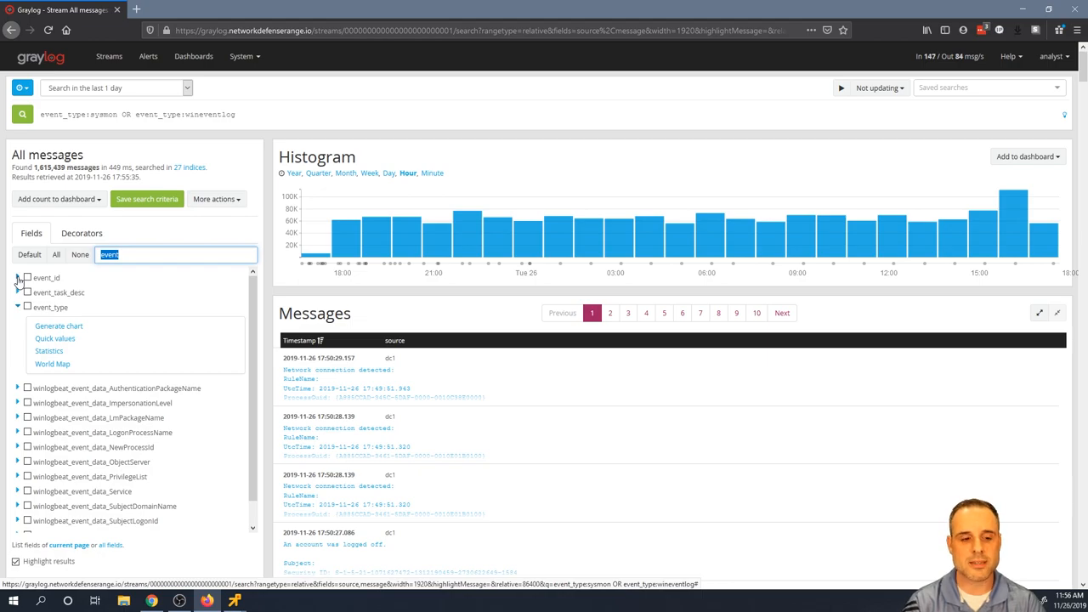
{"action": "left_click", "coordinate": [18, 278]}
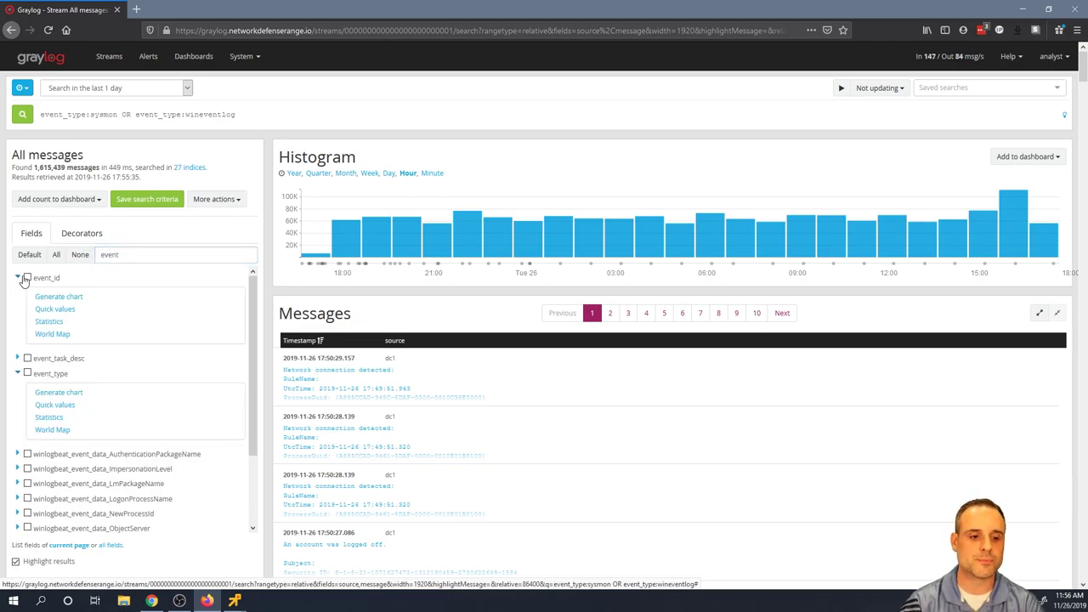
{"action": "left_click", "coordinate": [55, 313]}
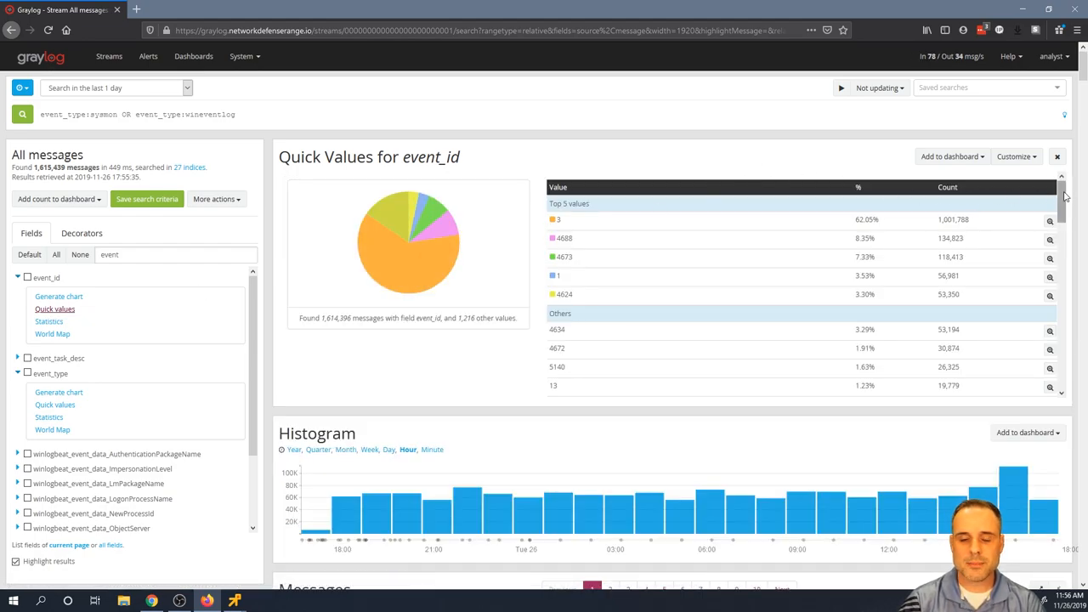
{"action": "left_click", "coordinate": [560, 220]}
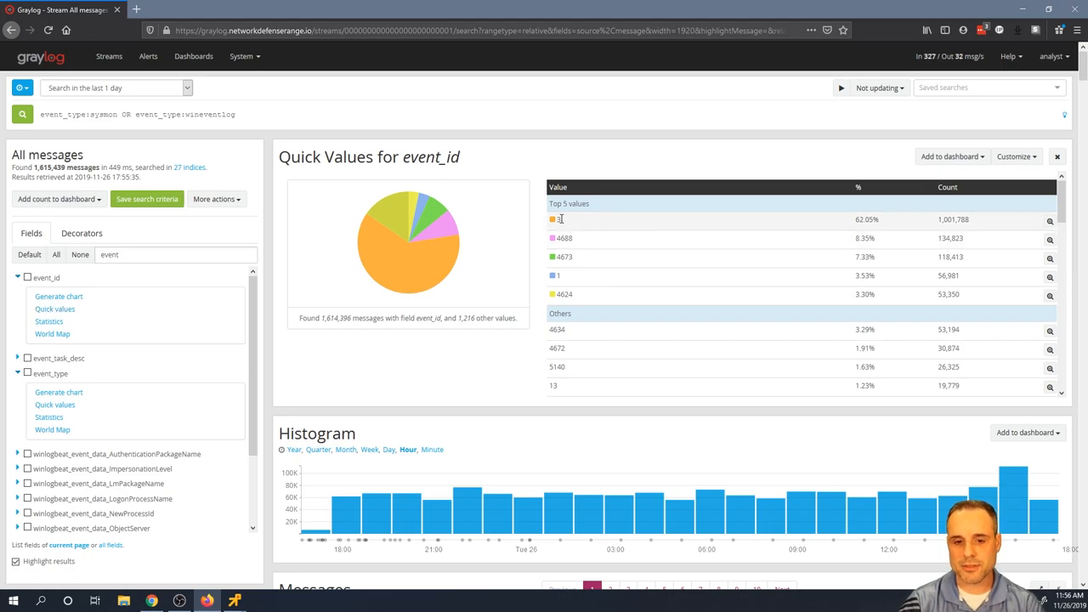
{"action": "left_click", "coordinate": [612, 149]}
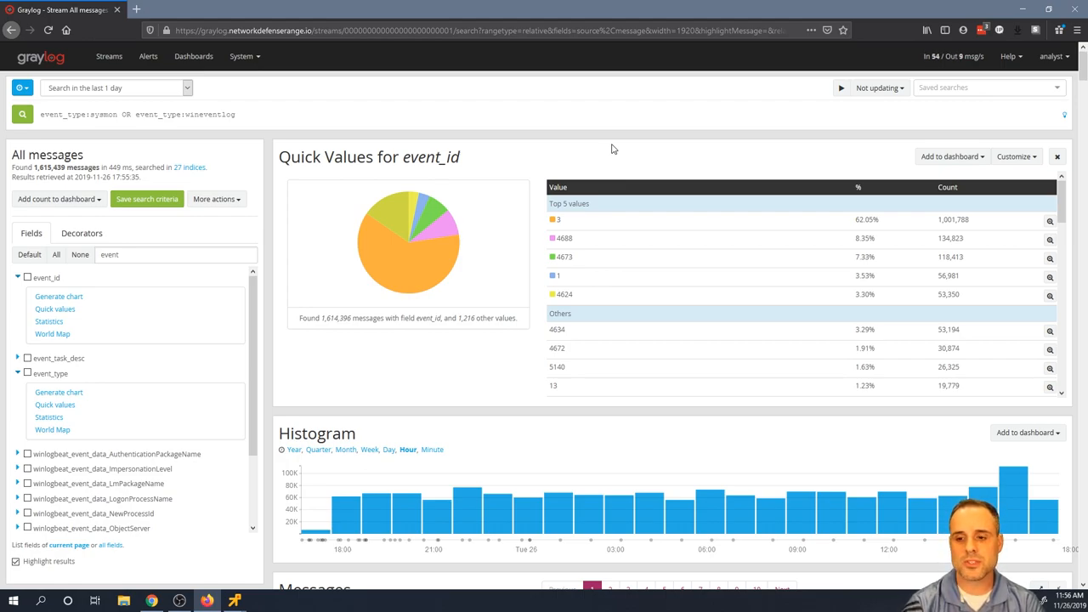
{"action": "double_click", "coordinate": [564, 238]}
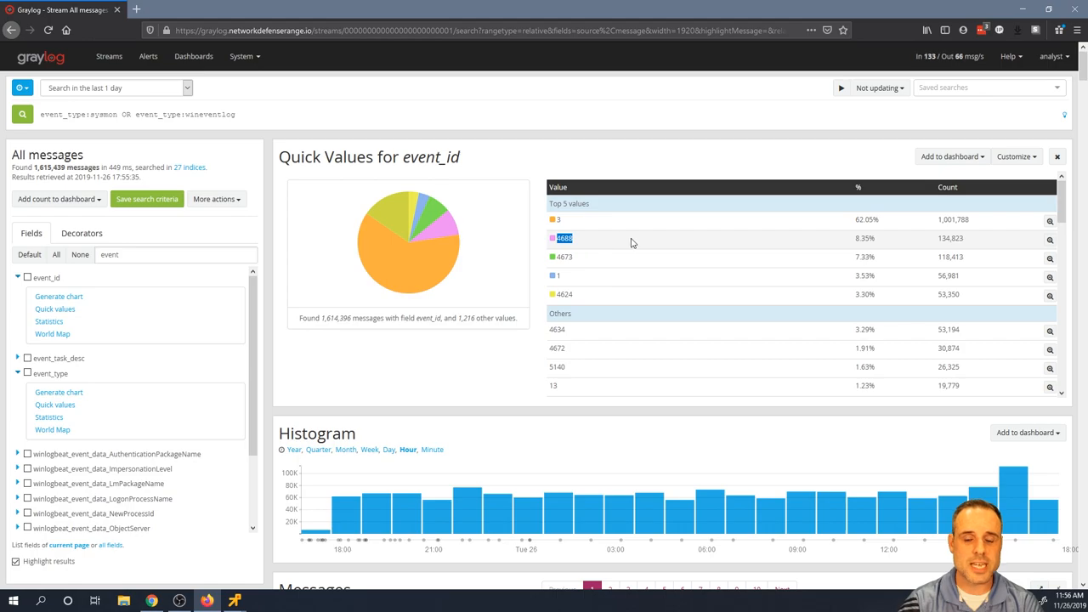
{"action": "left_click", "coordinate": [561, 280]}
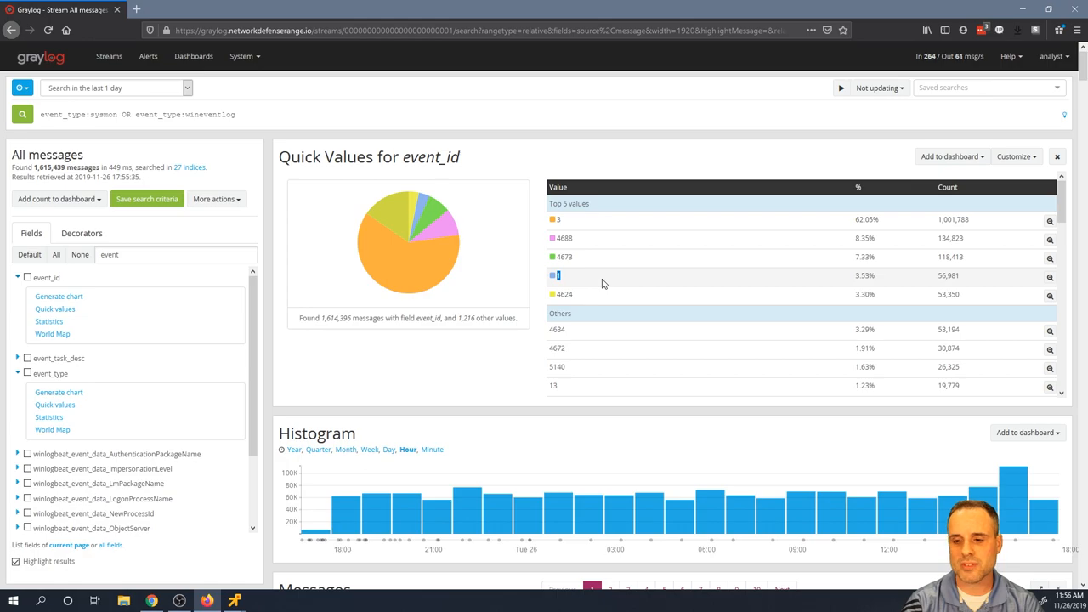
{"action": "scroll", "coordinate": [669, 288], "scroll_direction": "down", "scroll_amount": 2}
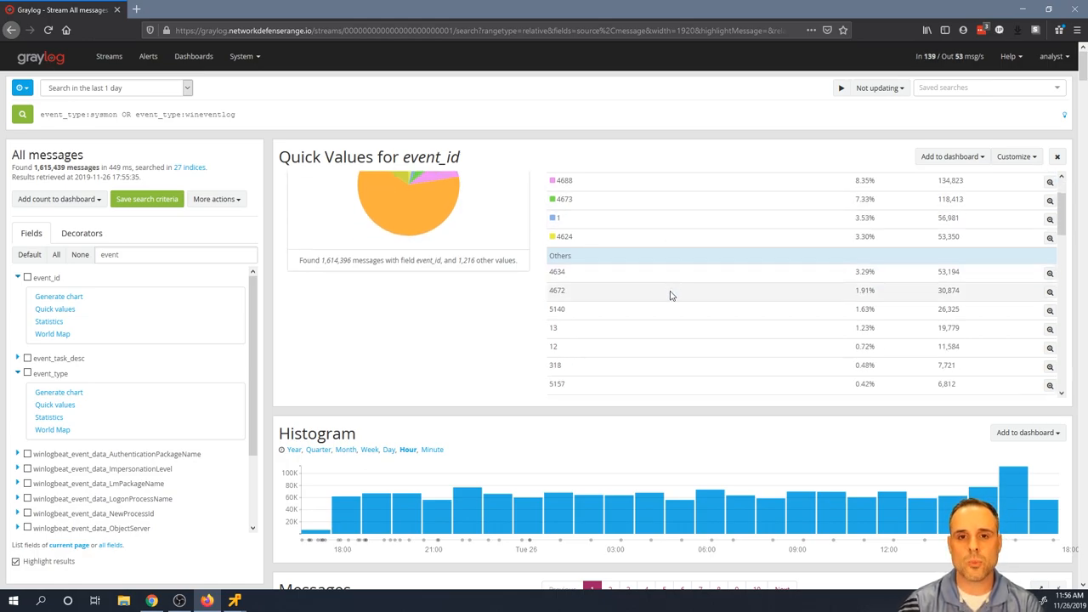
{"action": "scroll", "coordinate": [670, 295], "scroll_direction": "down", "scroll_amount": 1}
{"action": "scroll", "coordinate": [671, 297], "scroll_direction": "down", "scroll_amount": 1}
{"action": "scroll", "coordinate": [674, 298], "scroll_direction": "down", "scroll_amount": 1}
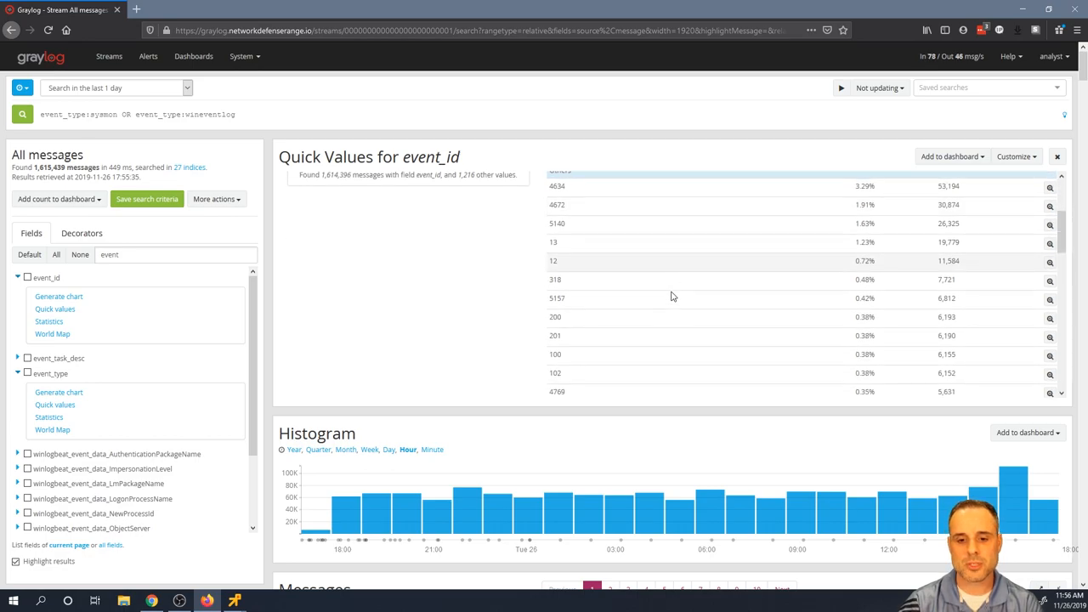
{"action": "scroll", "coordinate": [676, 300], "scroll_direction": "up", "scroll_amount": 5}
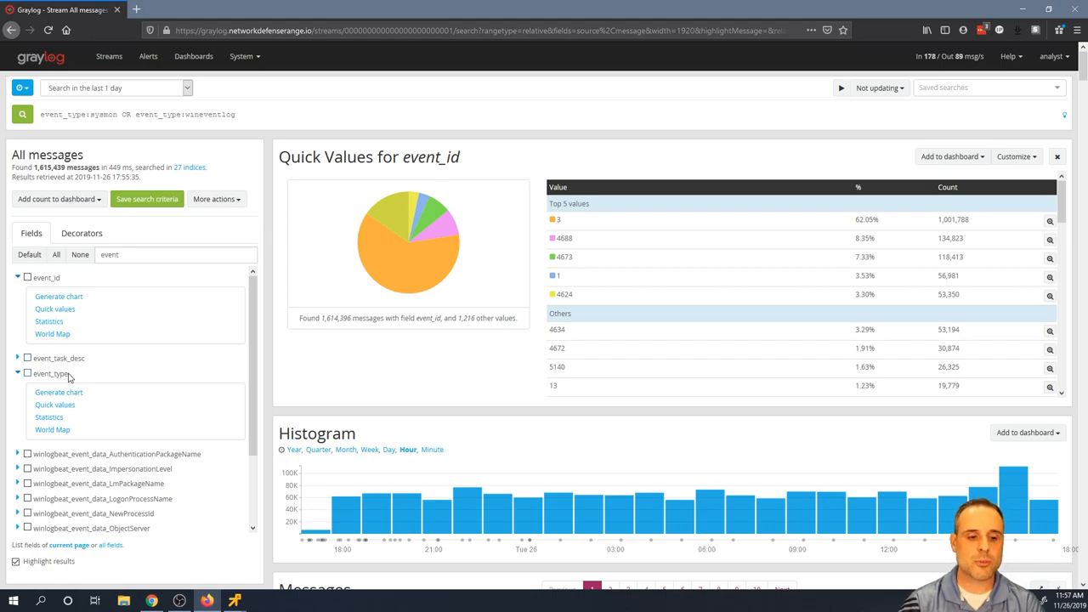
{"action": "scroll", "coordinate": [363, 436], "scroll_direction": "down", "scroll_amount": 5}
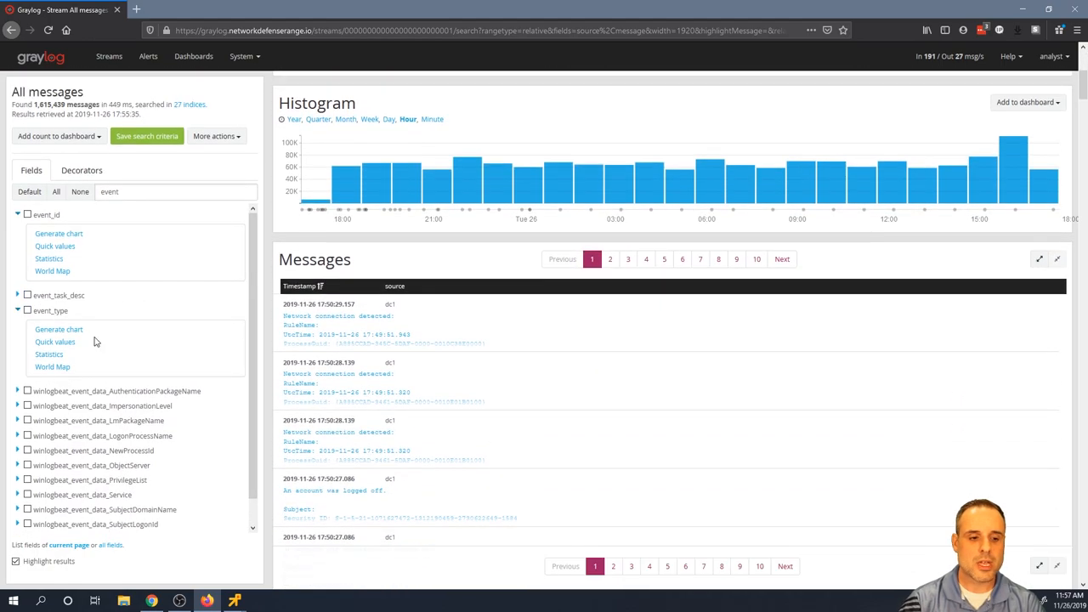
Add event_task_desc and event_id as columns in the message table.
{"action": "left_click", "coordinate": [27, 295]}
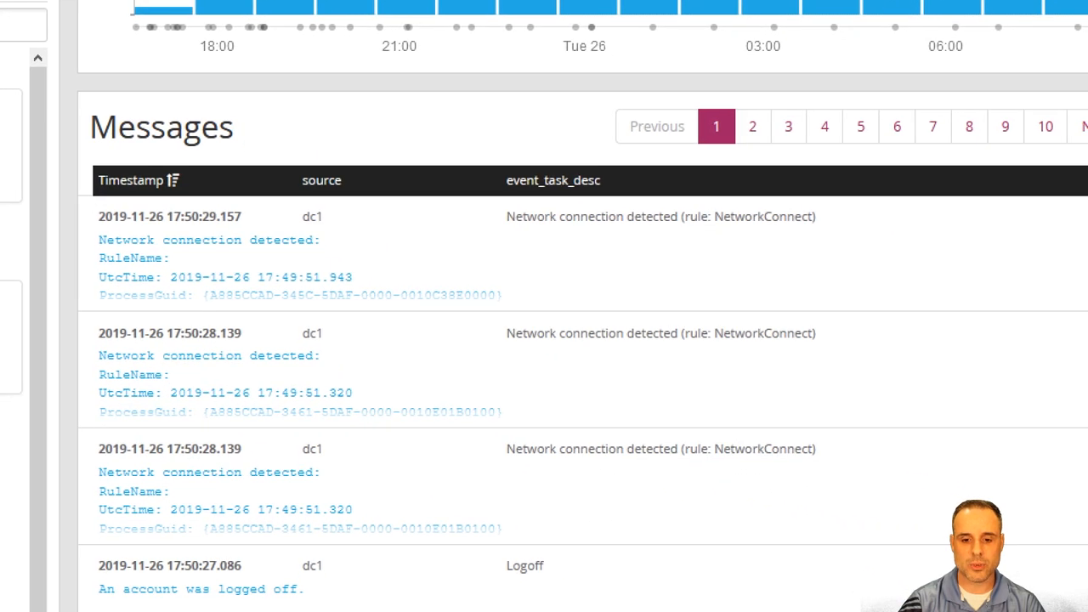
{"action": "scroll", "coordinate": [582, 340], "scroll_direction": "down", "scroll_amount": 4}
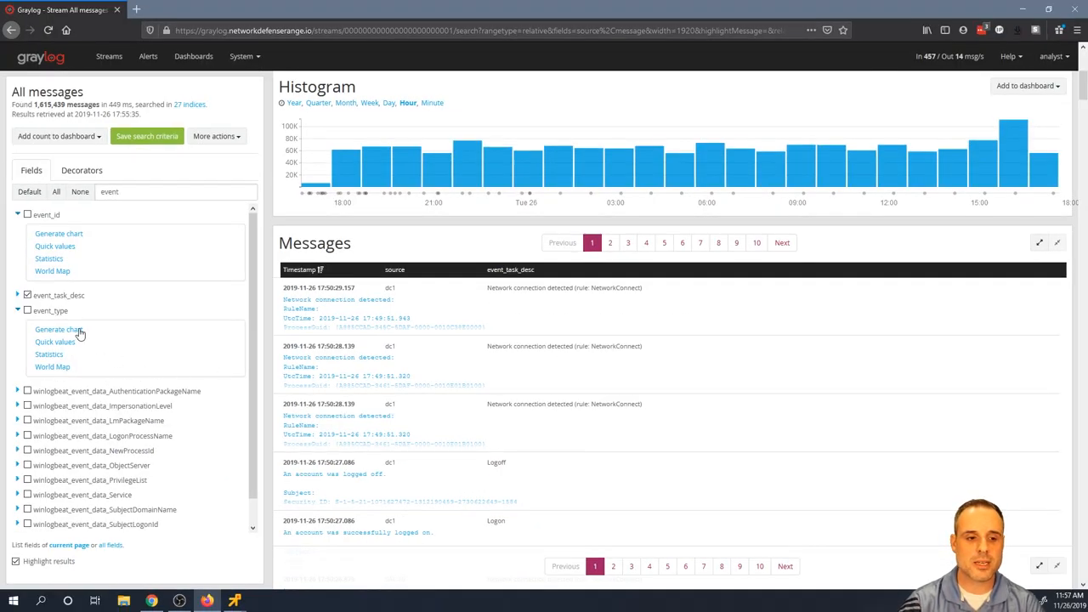
{"action": "left_click", "coordinate": [27, 215]}
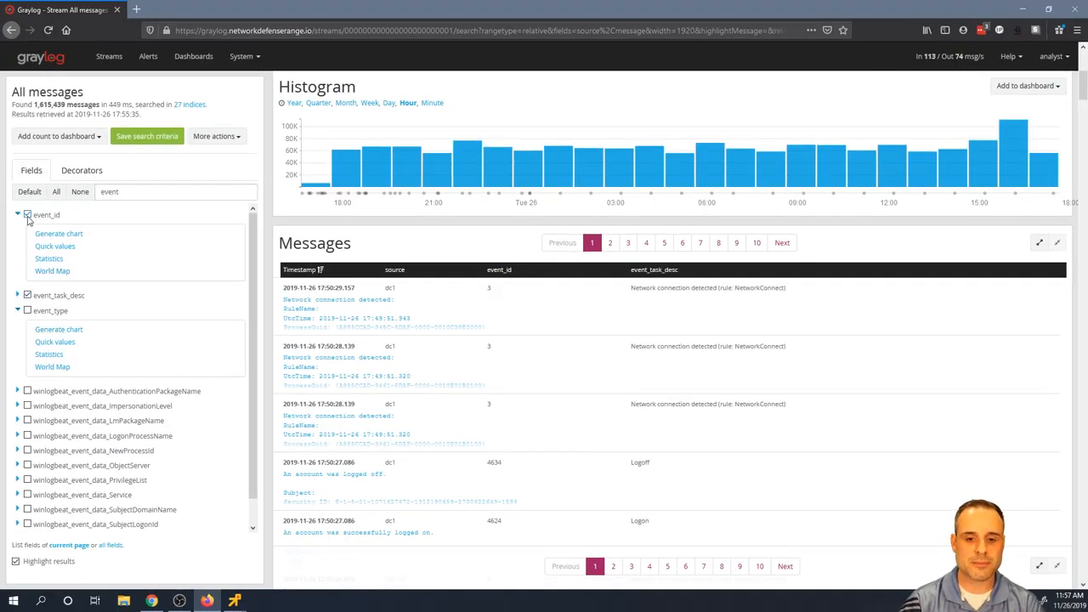
{"action": "scroll", "coordinate": [576, 374], "scroll_direction": "down", "scroll_amount": 1}
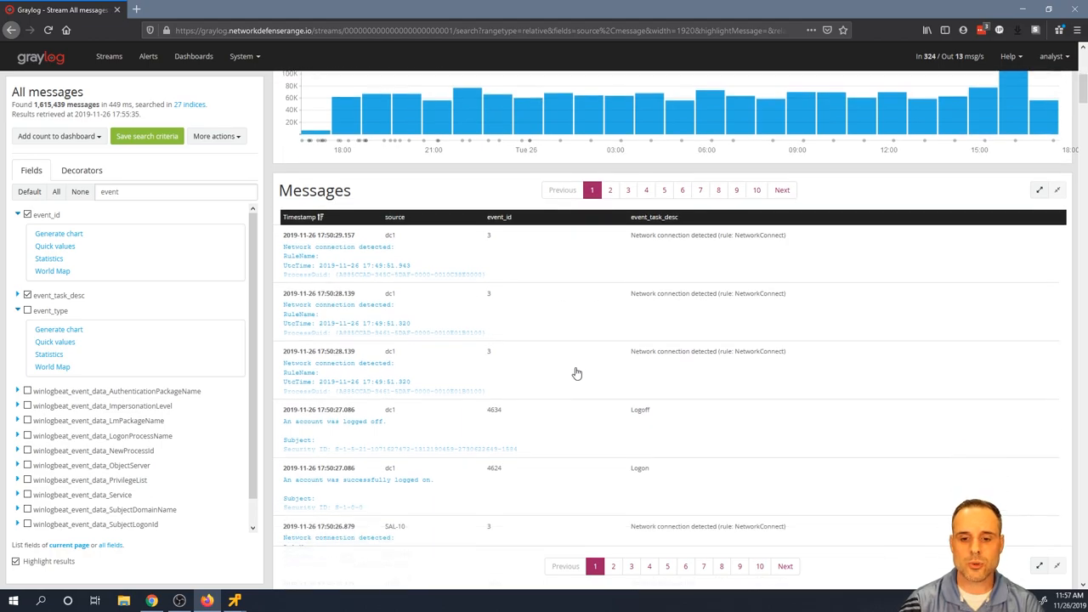
{"action": "scroll", "coordinate": [575, 371], "scroll_direction": "down", "scroll_amount": 1}
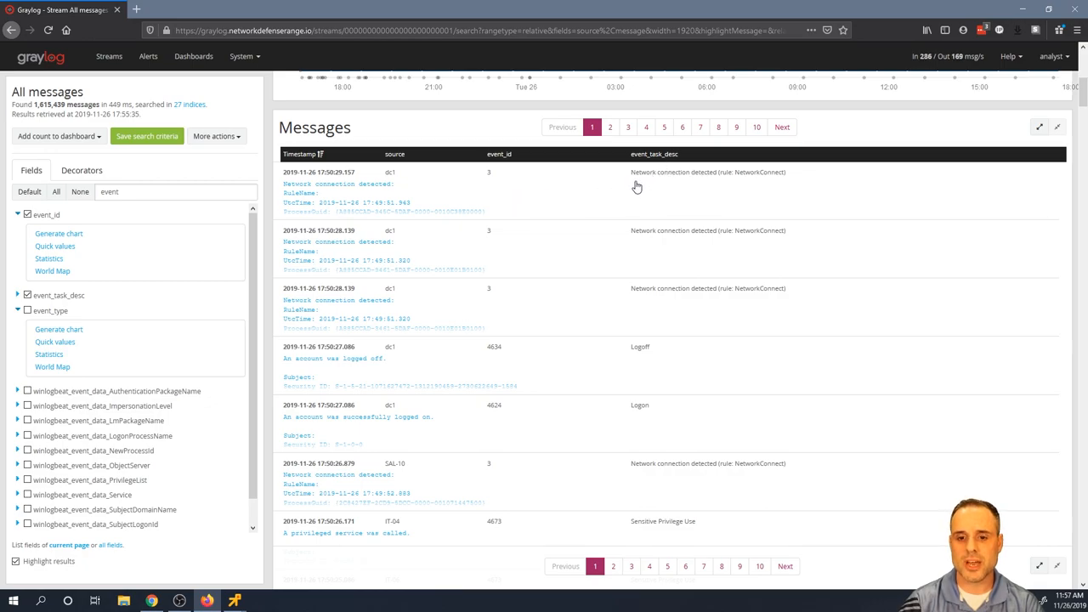
{"action": "scroll", "coordinate": [801, 312], "scroll_direction": "up", "scroll_amount": 5}
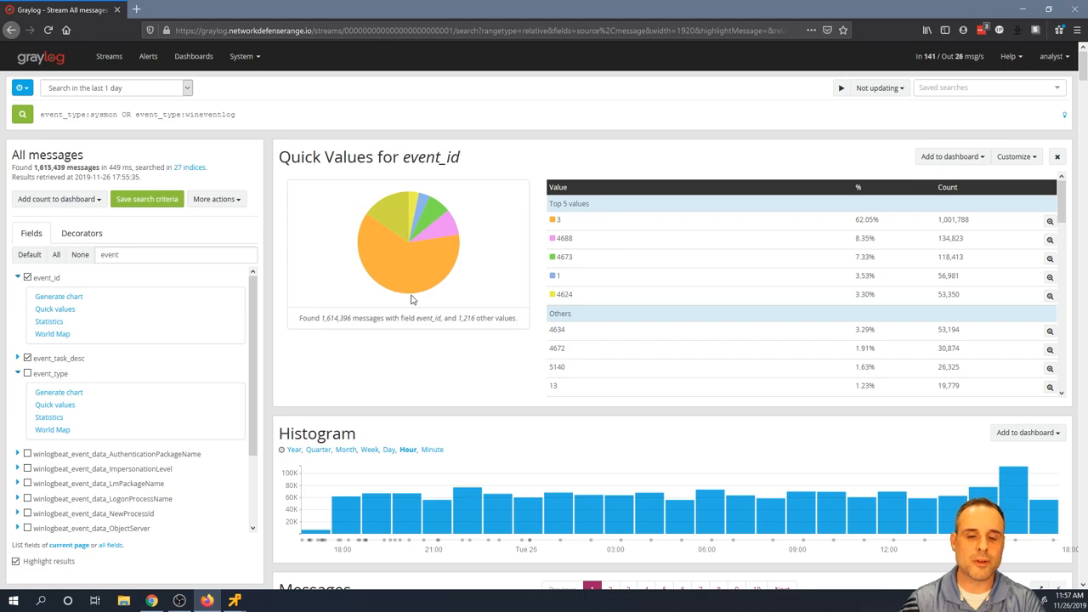
{"action": "left_click", "coordinate": [18, 358]}
{"action": "left_click", "coordinate": [54, 390]}
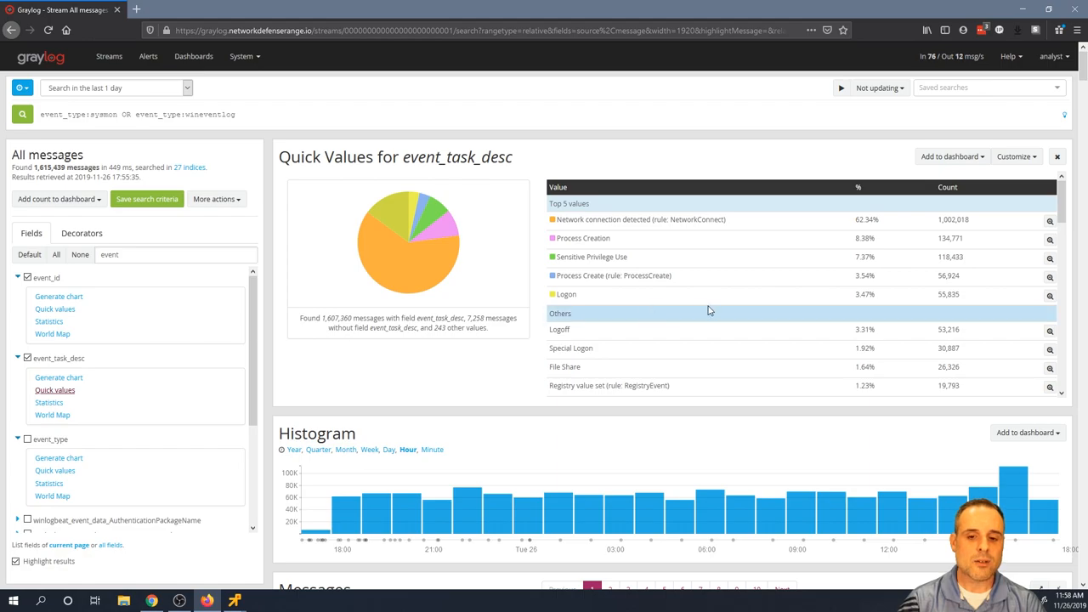
{"action": "left_click", "coordinate": [46, 309]}
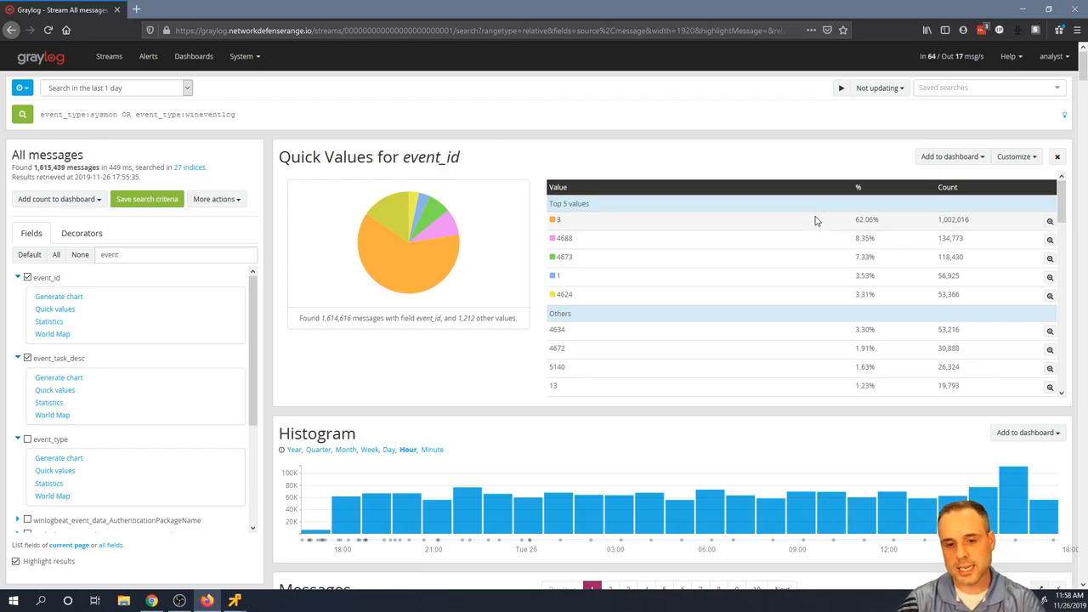
Open the event_id Quick Values customisation configuration.
{"action": "left_click", "coordinate": [1035, 162]}
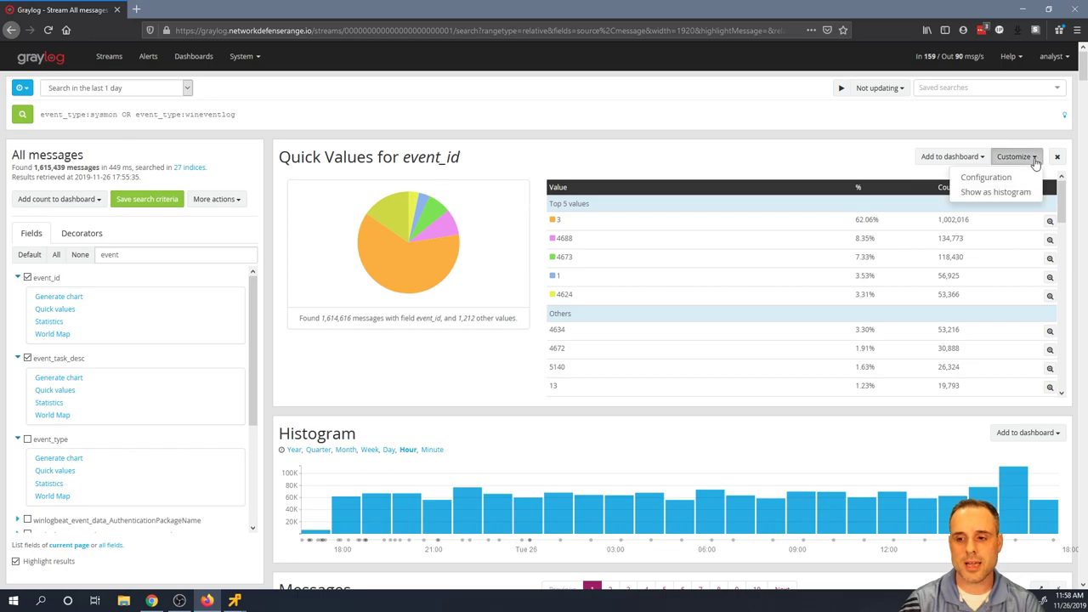
{"action": "left_click", "coordinate": [986, 178]}
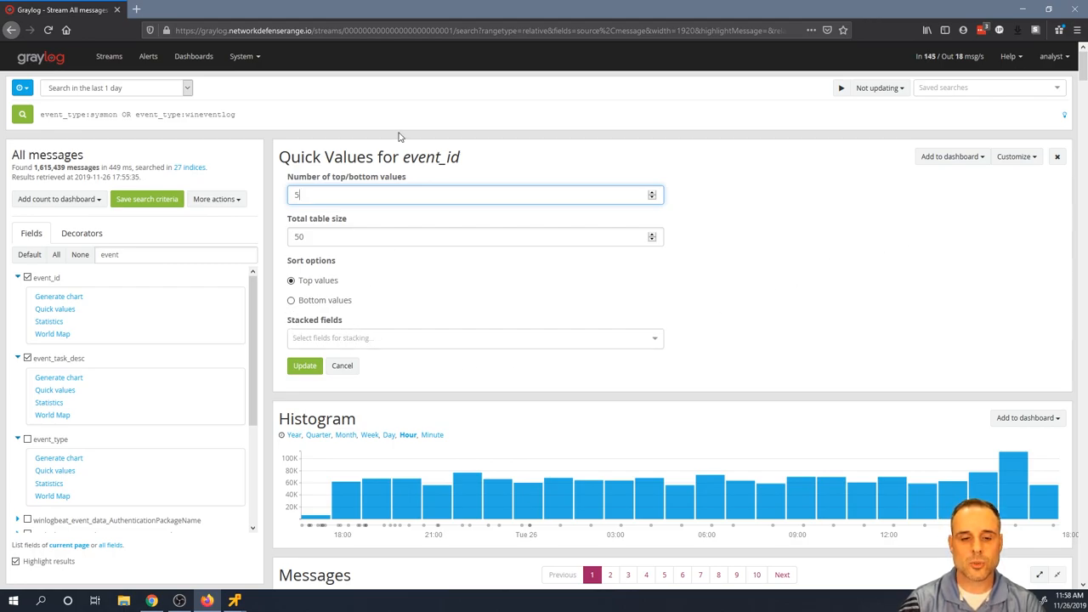
{"action": "left_click_drag", "start_coordinate": [402, 156], "coordinate": [468, 163]}
{"action": "left_click", "coordinate": [468, 162]}
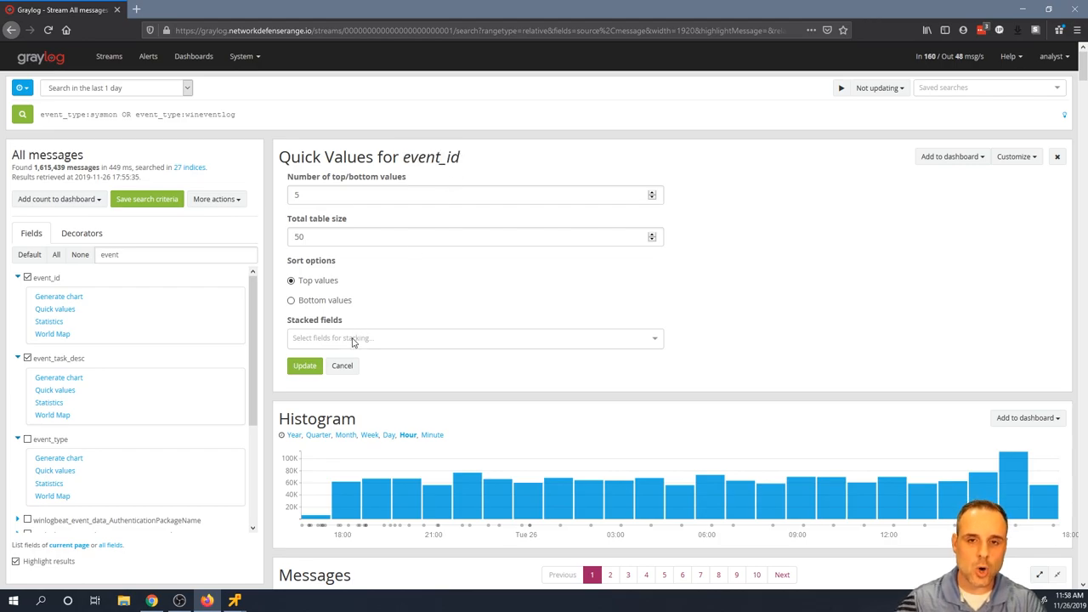
Stack event_task_desc onto the event_id Quick Values and apply it.
{"action": "left_click", "coordinate": [353, 339]}
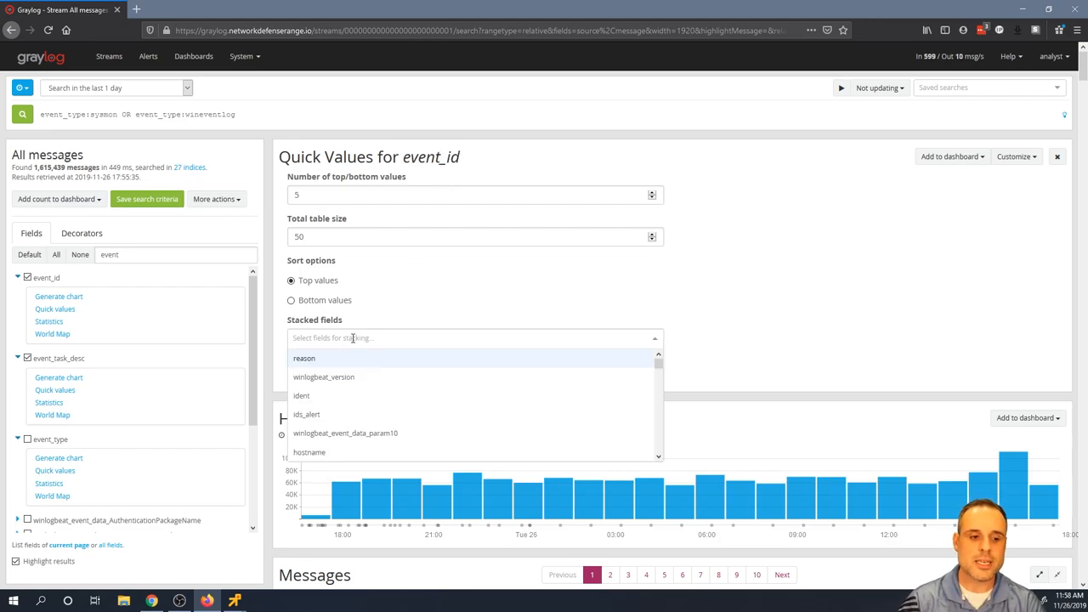
{"action": "type", "text": "event_task"}
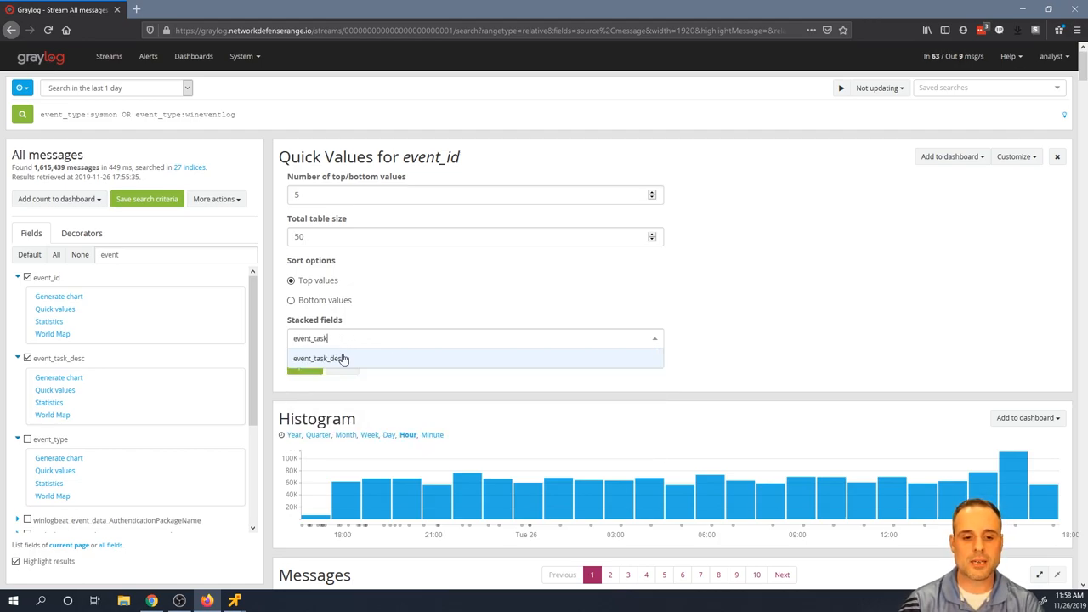
{"action": "left_click", "coordinate": [342, 359]}
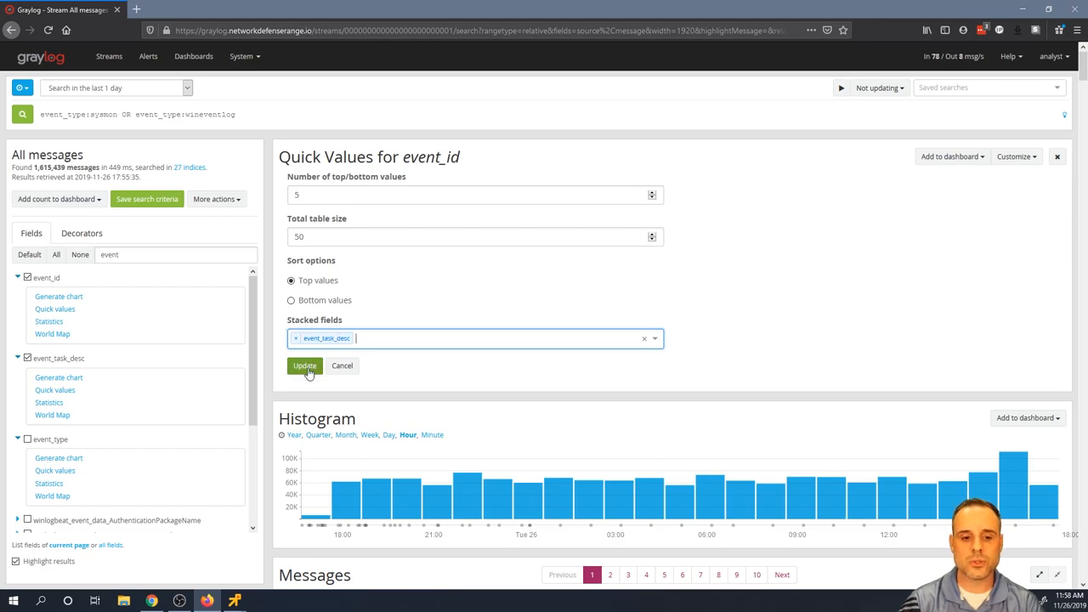
{"action": "left_click", "coordinate": [307, 367]}
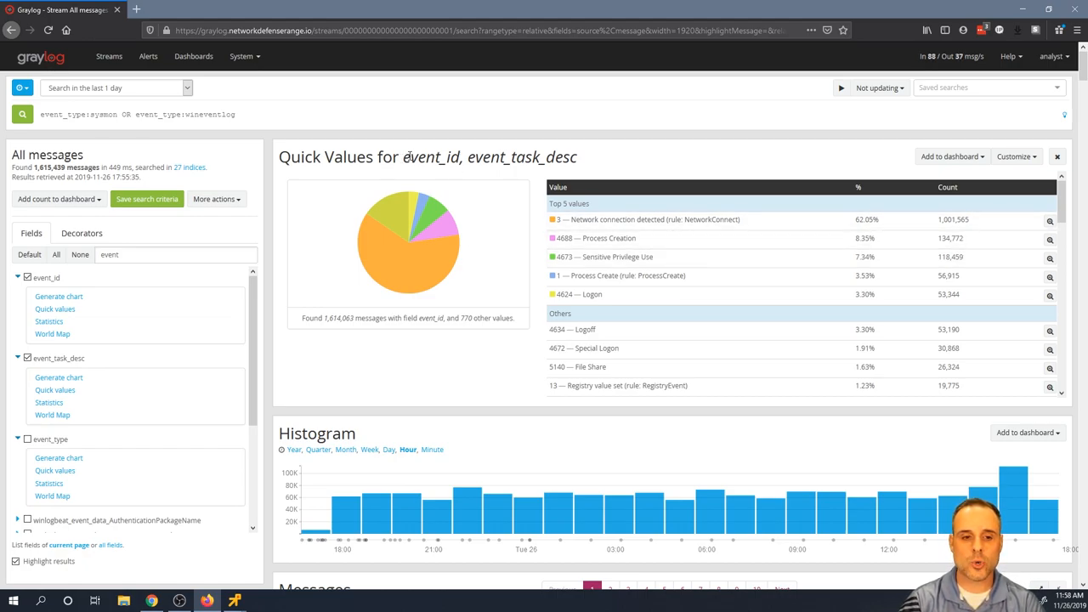
{"action": "left_click_drag", "start_coordinate": [402, 158], "coordinate": [586, 162]}
{"action": "left_click", "coordinate": [599, 159]}
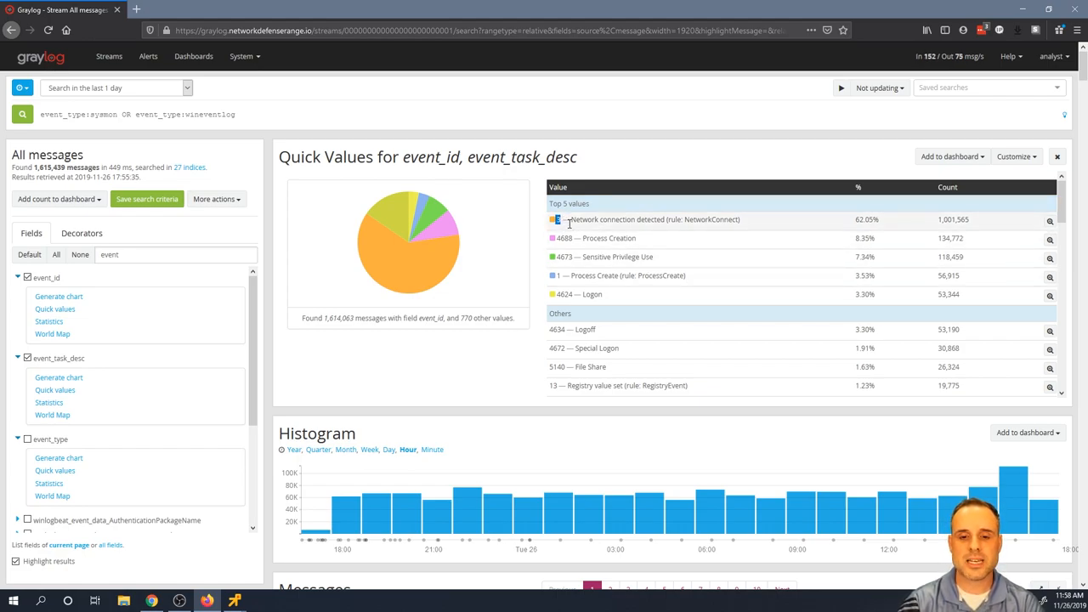
{"action": "left_click_drag", "start_coordinate": [572, 219], "coordinate": [668, 216]}
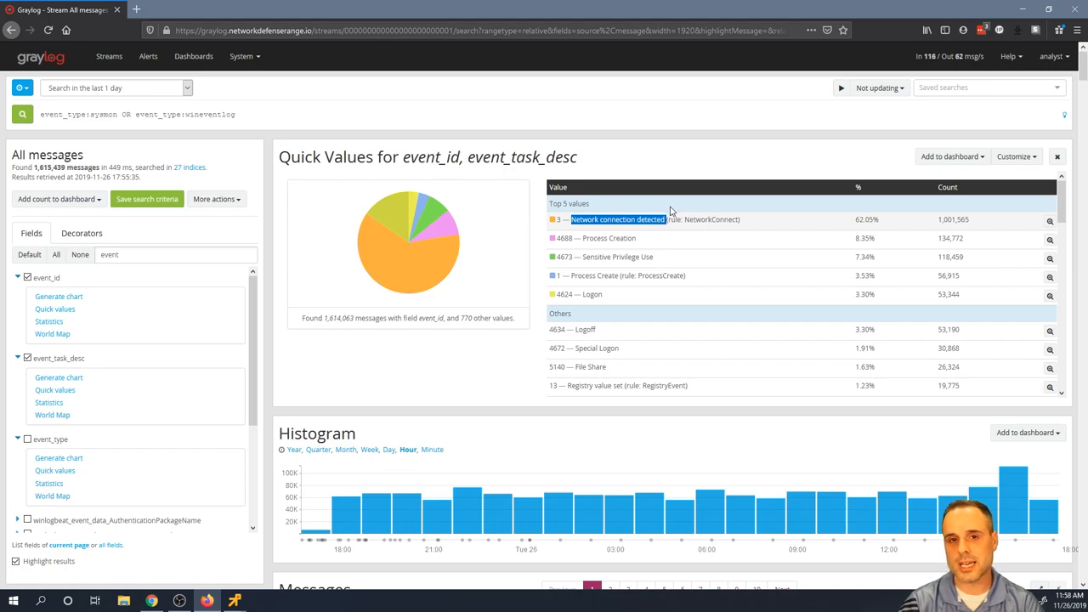
{"action": "left_click", "coordinate": [699, 166]}
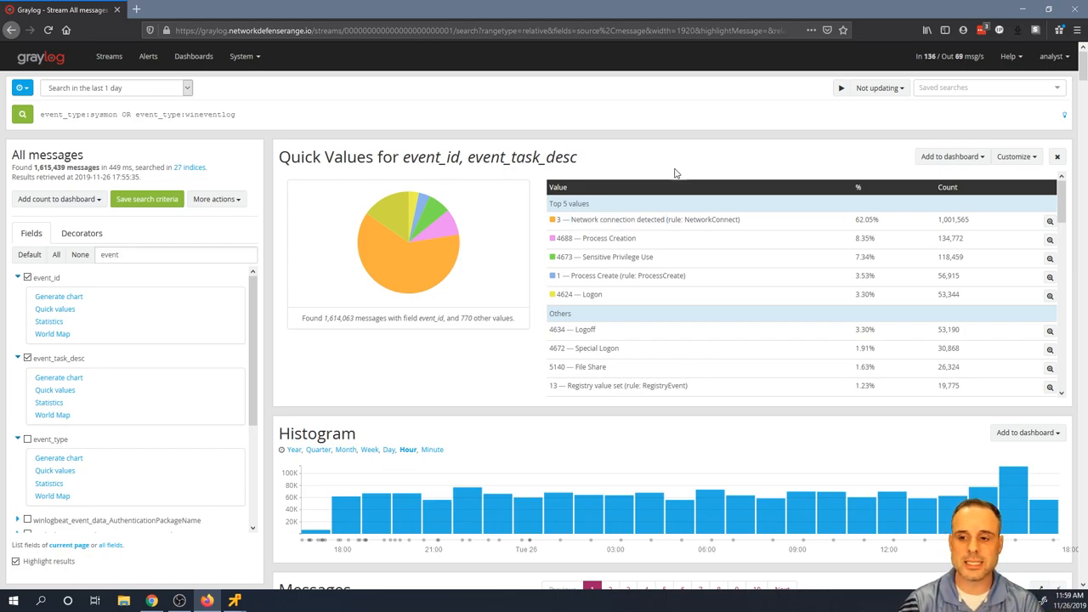